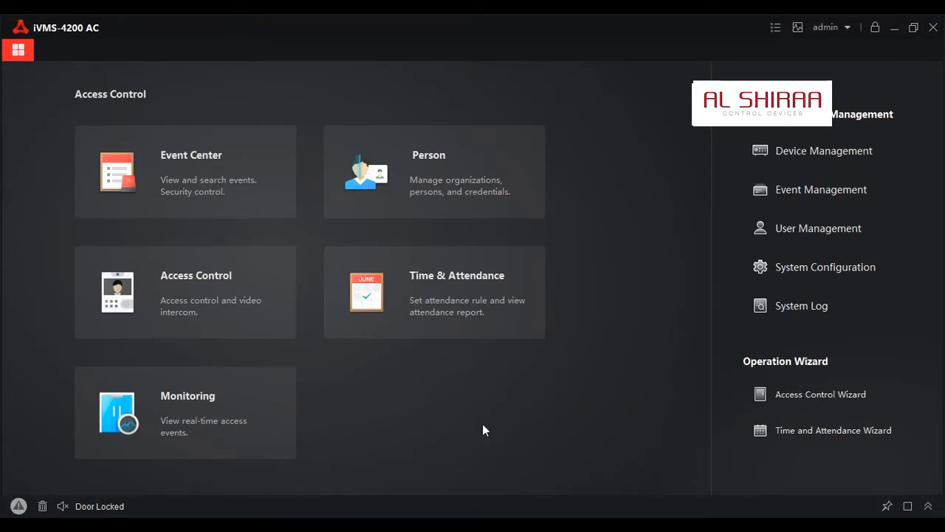
Open the Third-Party Database settings in Time & Attendance and review the SQLServer connection and table field entries
left_click(479, 300)
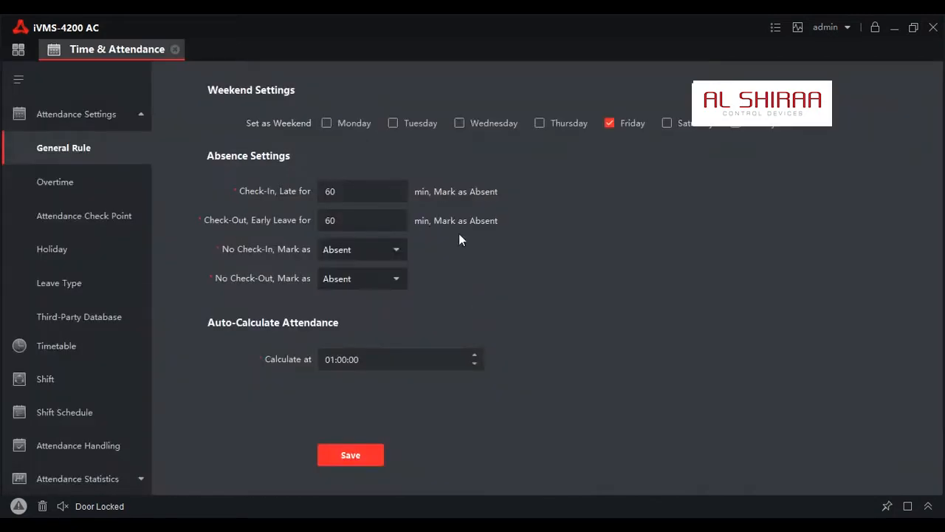
left_click(75, 316)
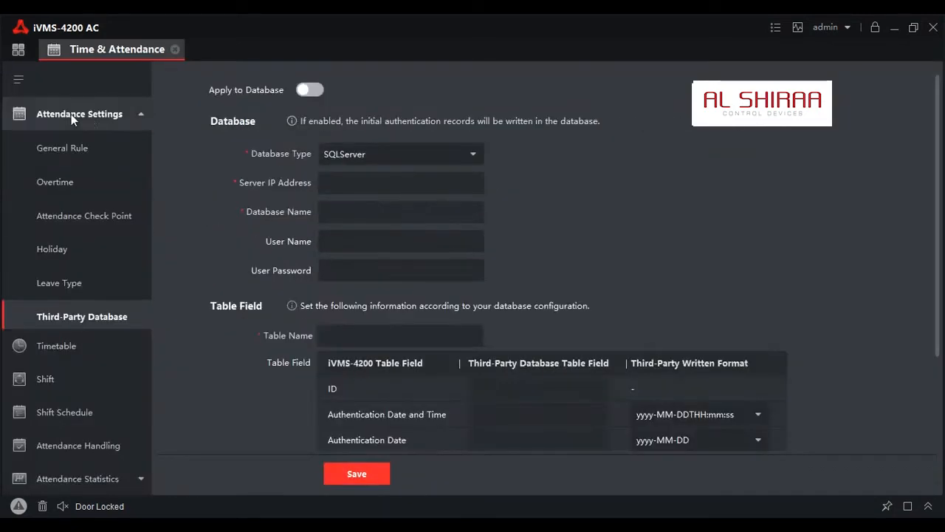
left_click(376, 211)
scroll(375, 210, "down", 2)
scroll(370, 184, "up", 2)
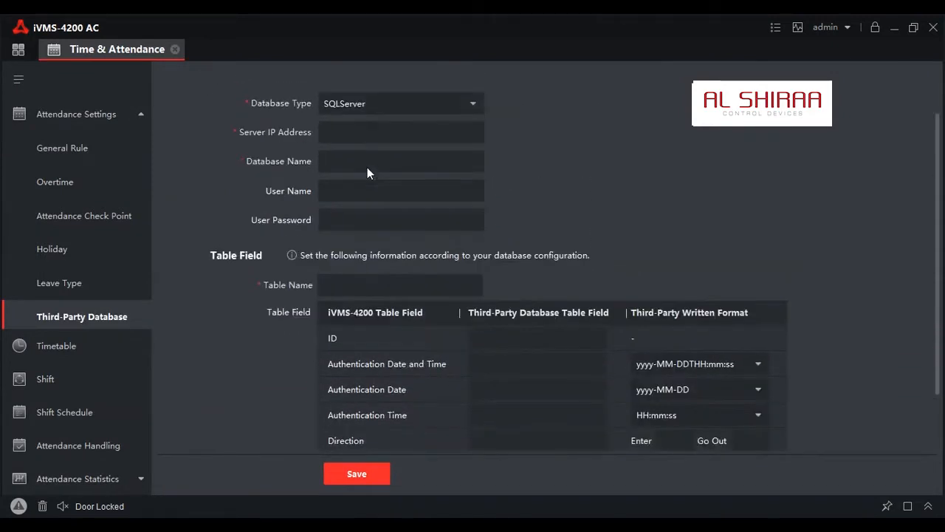
scroll(367, 173, "down", 1)
left_click(517, 301)
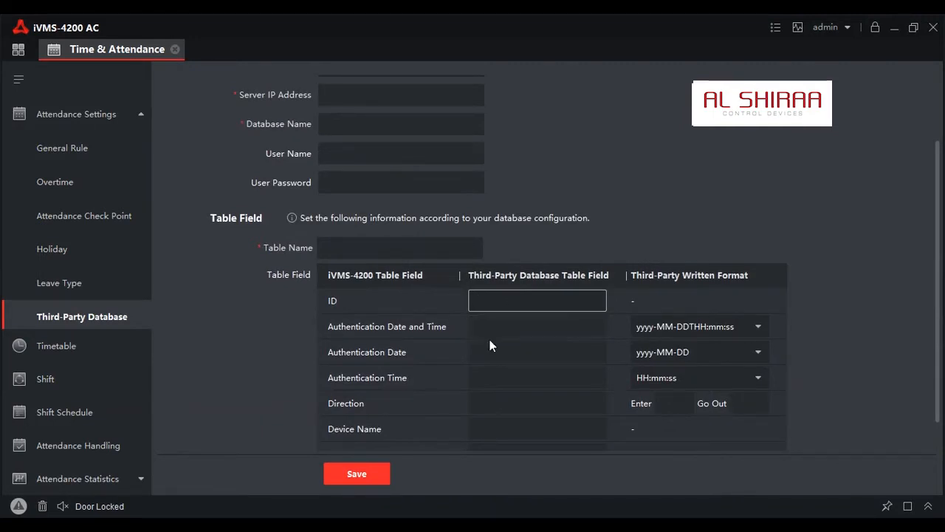
left_click(536, 398)
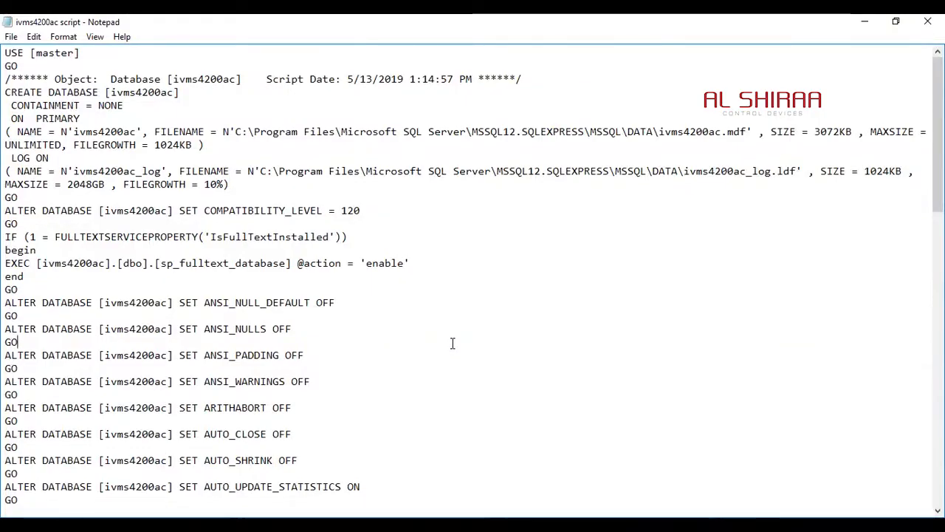
Copy the entire ivms4200ac script from Notepad, then connect SQL Server Management Studio to DESKTOP-F8C7MKA\SQLEXPRESS using SQL Server Authentication
key("ctrl+a")
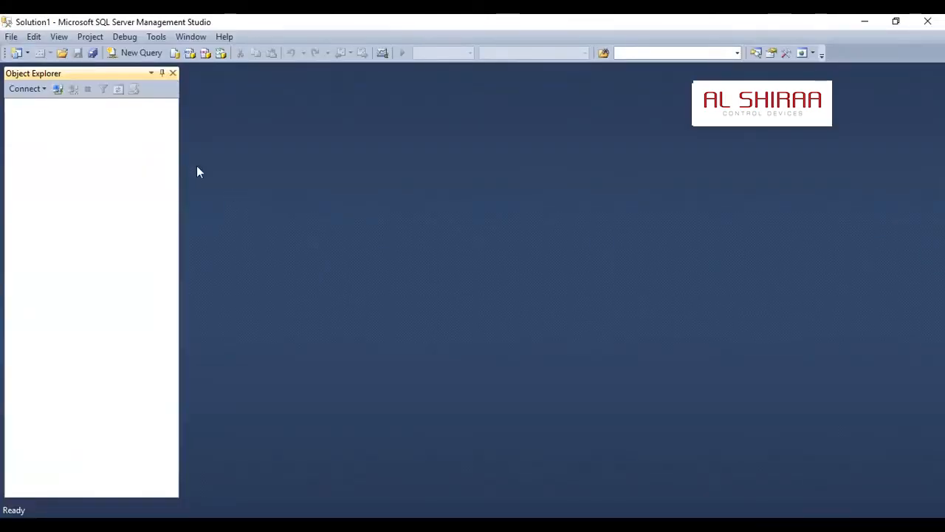
left_click(57, 89)
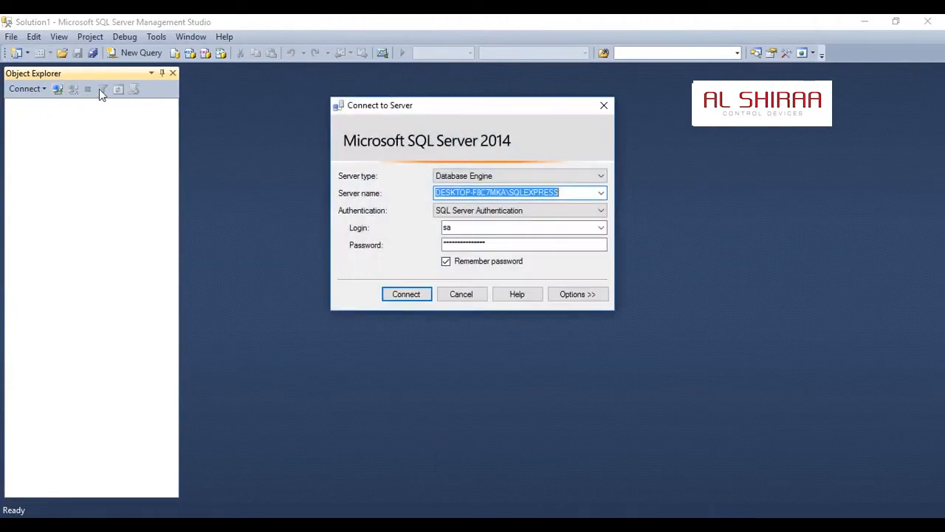
left_click(405, 297)
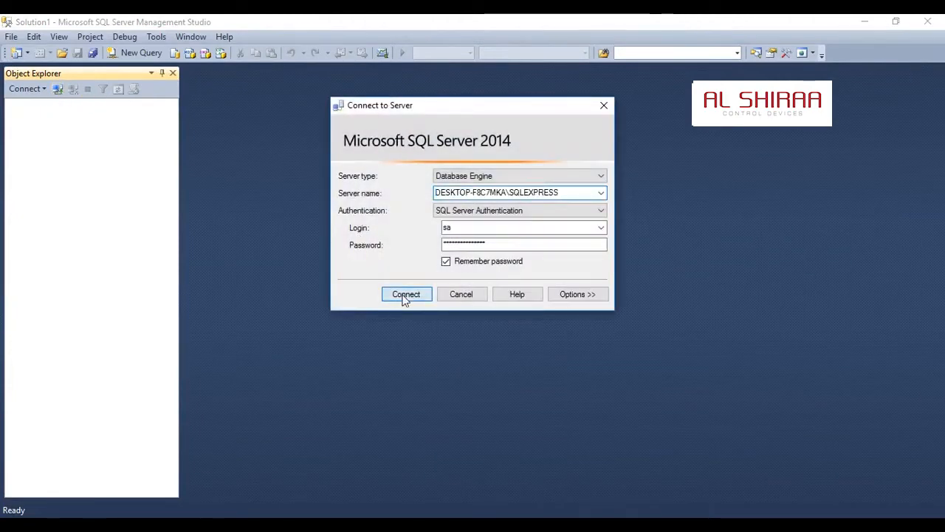
Paste the copied ivms4200ac script into a new query and expand the server's Databases folder
left_click(126, 53)
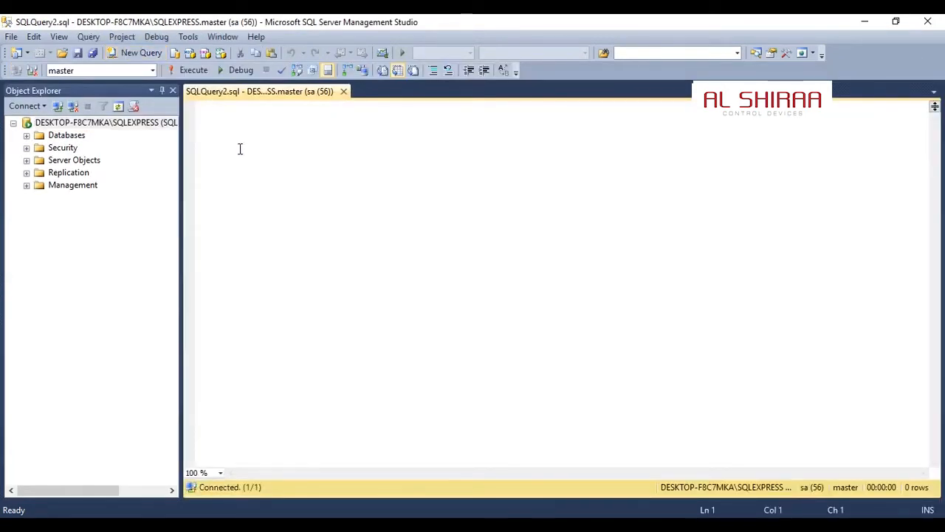
key("ctrl+v")
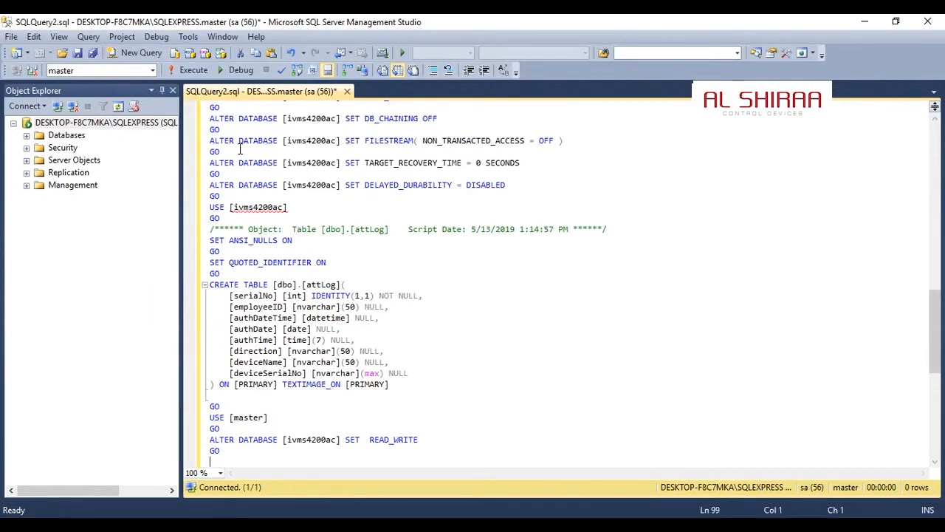
left_click(27, 138)
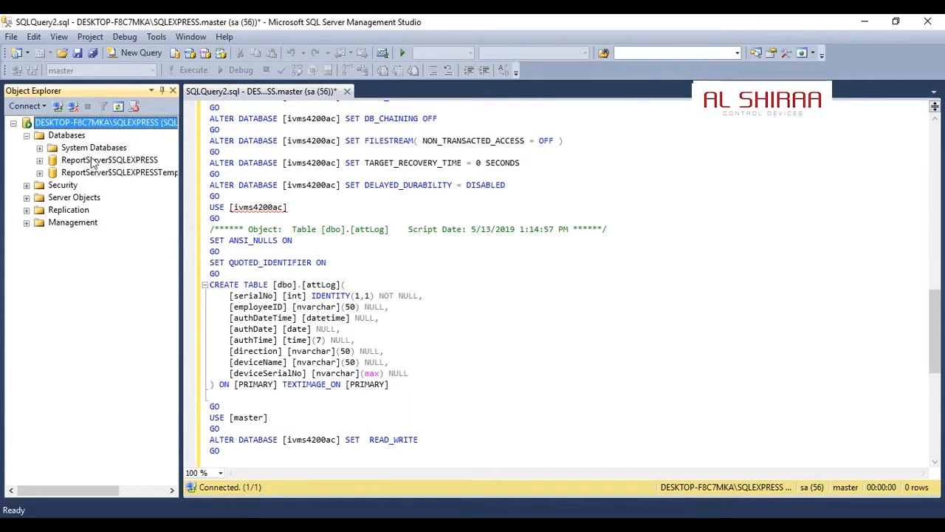
Review the database name, the attLog table name and the table's column definitions in the pasted script
left_click(326, 196)
scroll(326, 201, "up", 15)
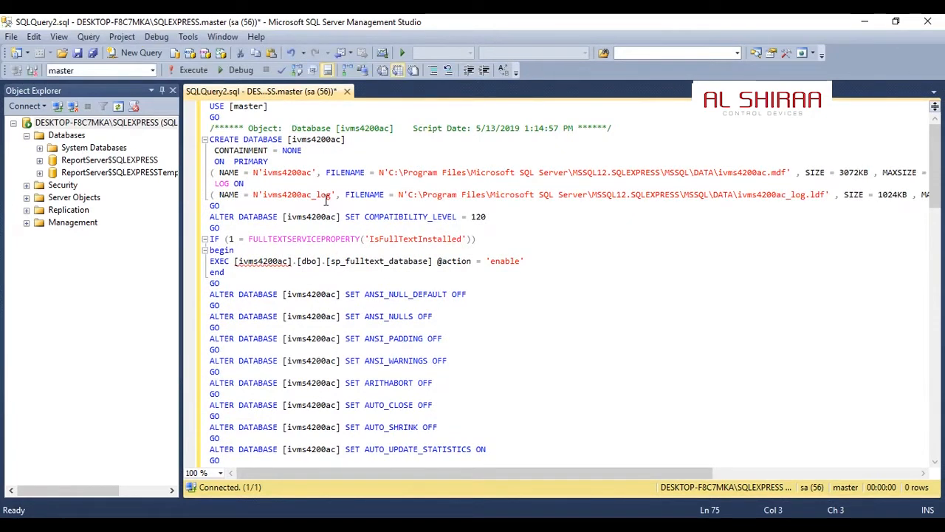
left_click_drag(287, 140, 346, 140)
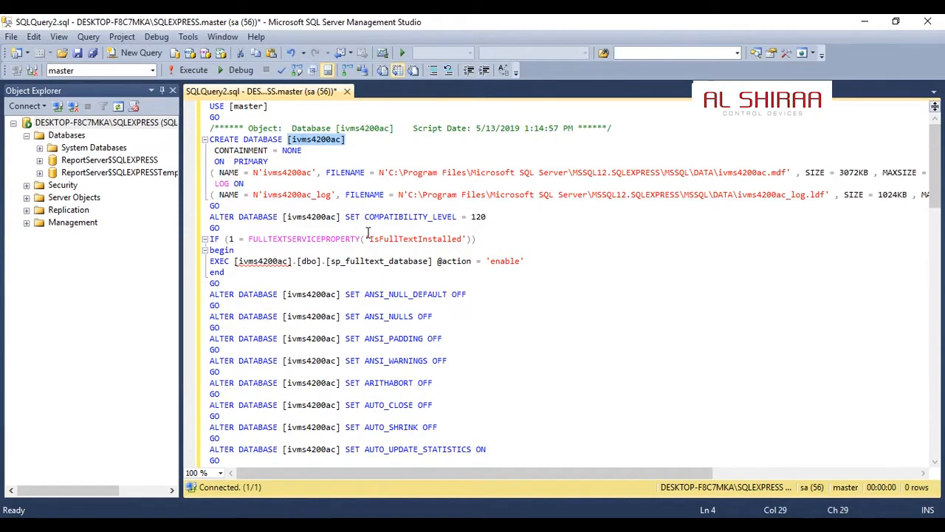
scroll(368, 234, "down", 1)
scroll(368, 233, "down", 20)
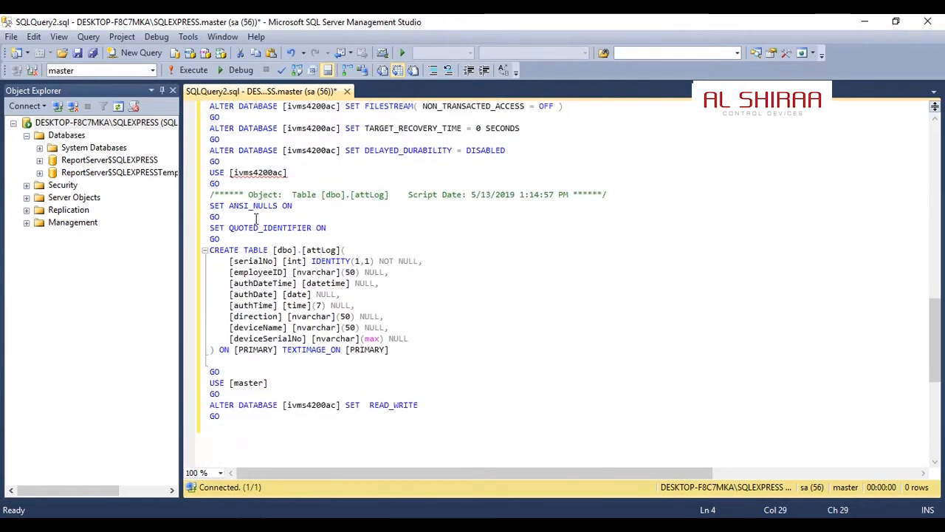
double_click(322, 251)
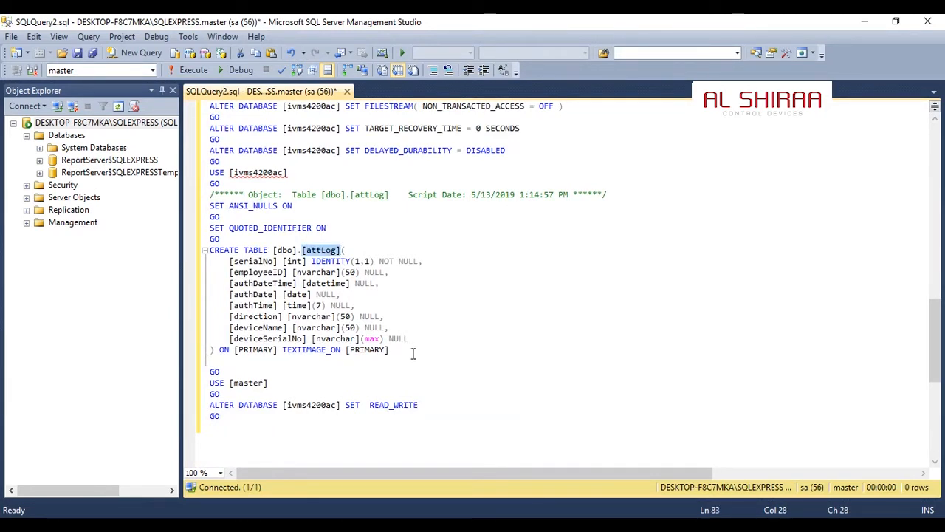
left_click_drag(429, 338, 223, 261)
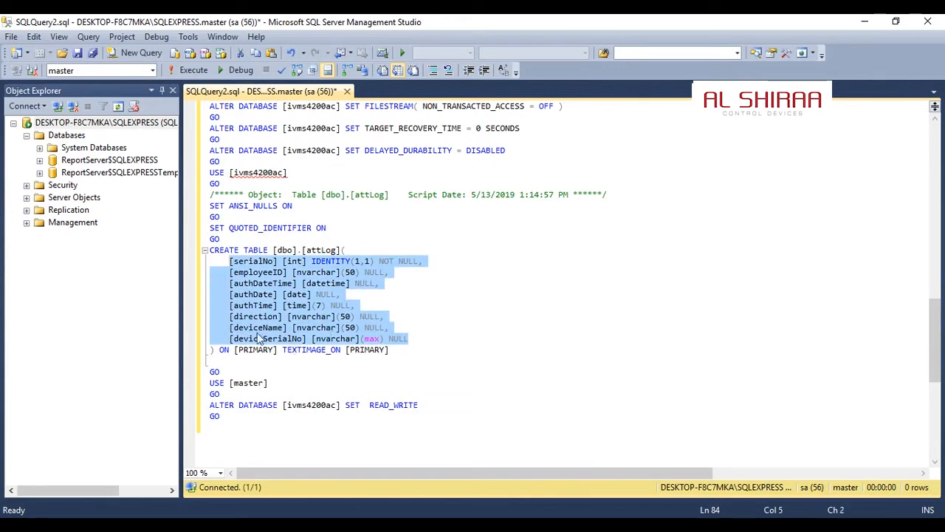
double_click(273, 273)
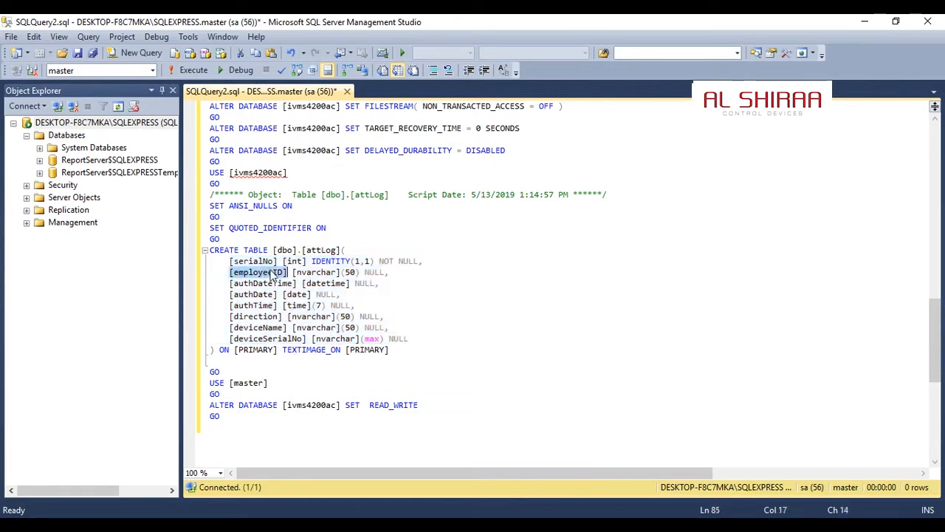
Arrange SQL Server Management Studio and iVMS-4200 AC side by side so the script and the table field settings can be compared
key("super+Right")
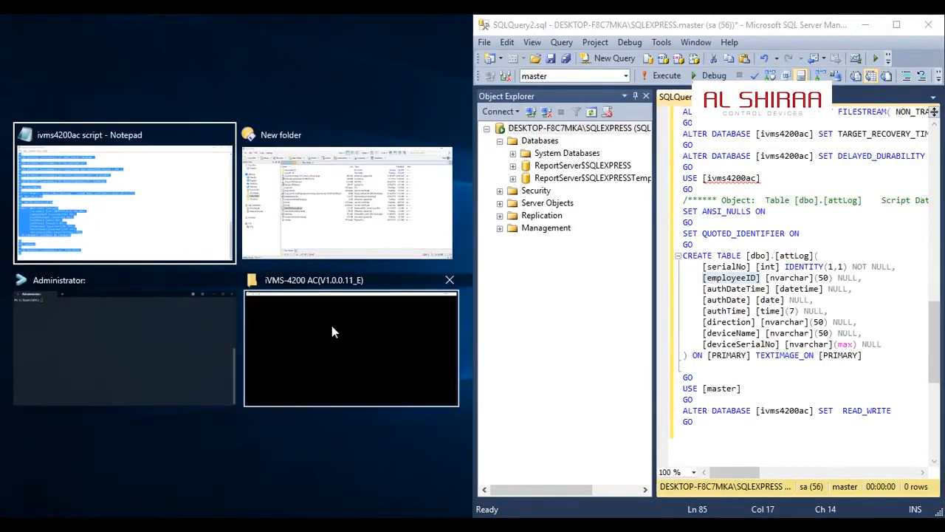
left_click(331, 333)
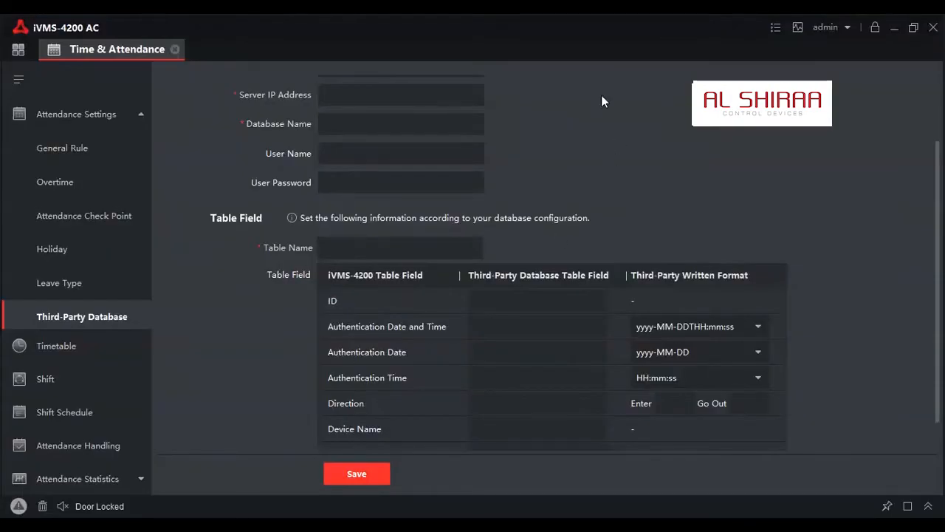
key("super")
key("super")
key("super+Left")
double_click(150, 14)
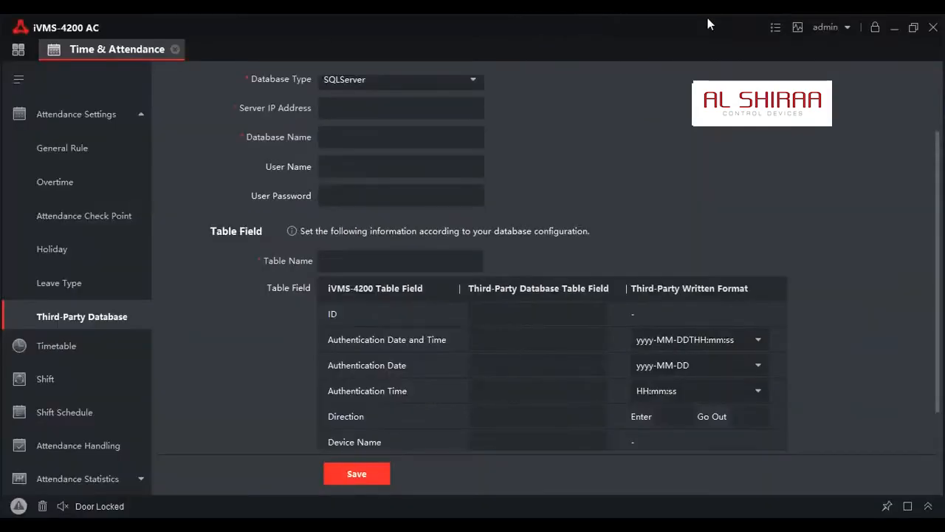
left_click_drag(618, 34, 347, 38)
left_click(725, 29)
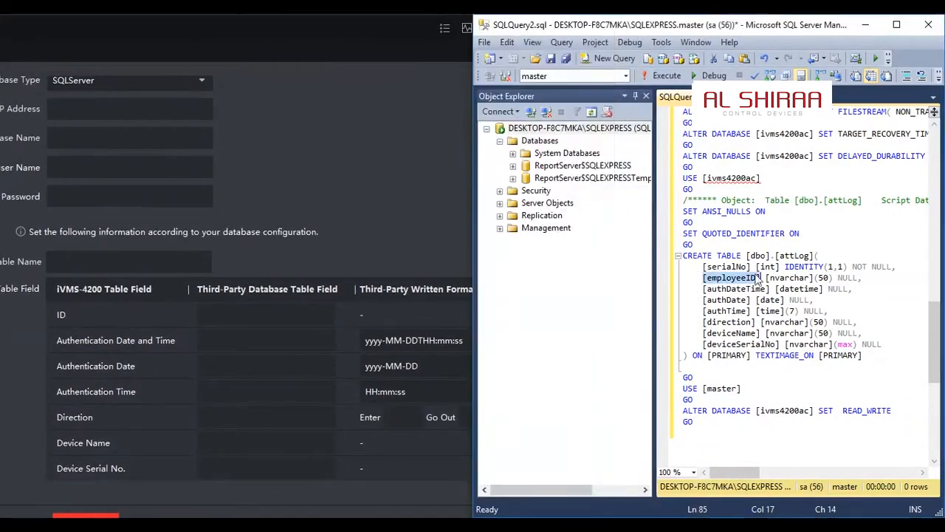
Compare the ID and Authentication Date and Time fields in iVMS-4200 AC with the script's employeeID and authDateTime columns
left_click(227, 314)
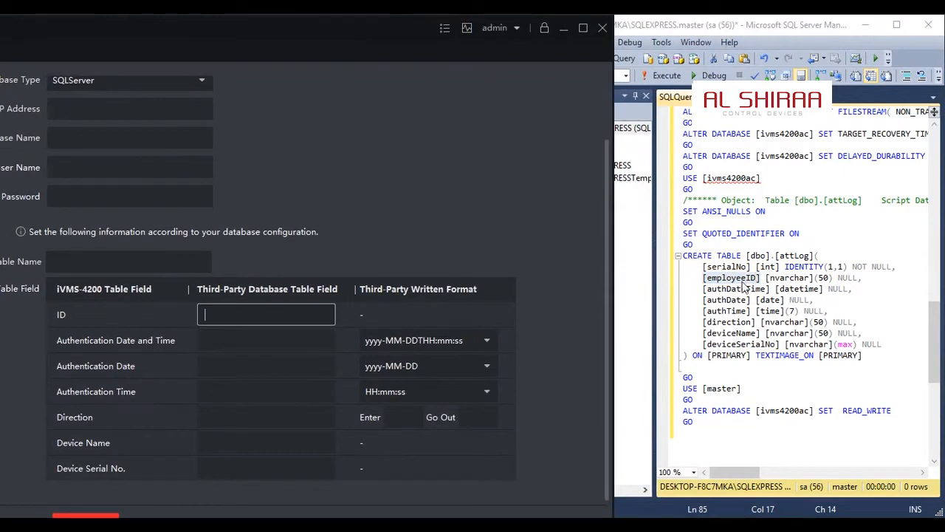
double_click(743, 289)
left_click(253, 334)
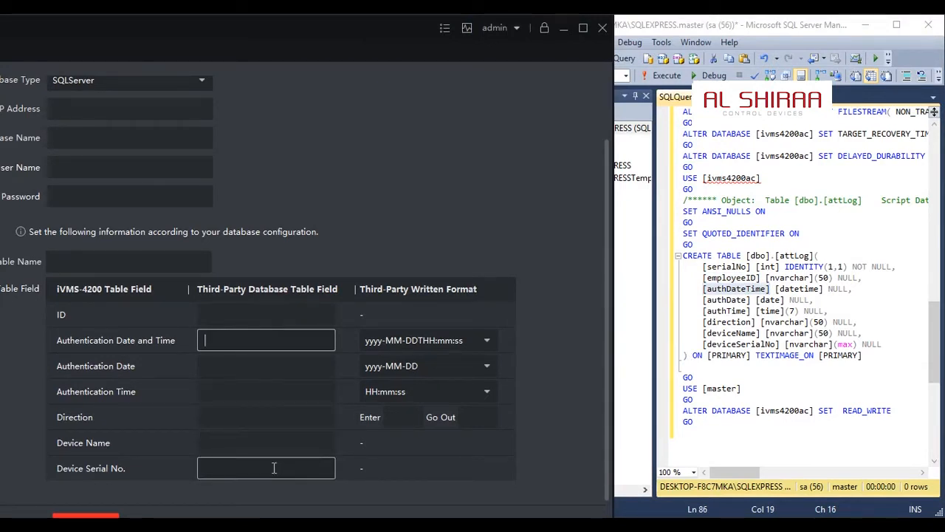
Examine the serialNo column and its IDENTITY(1,1) definition in the script, undoing any accidental edit
left_click(732, 264)
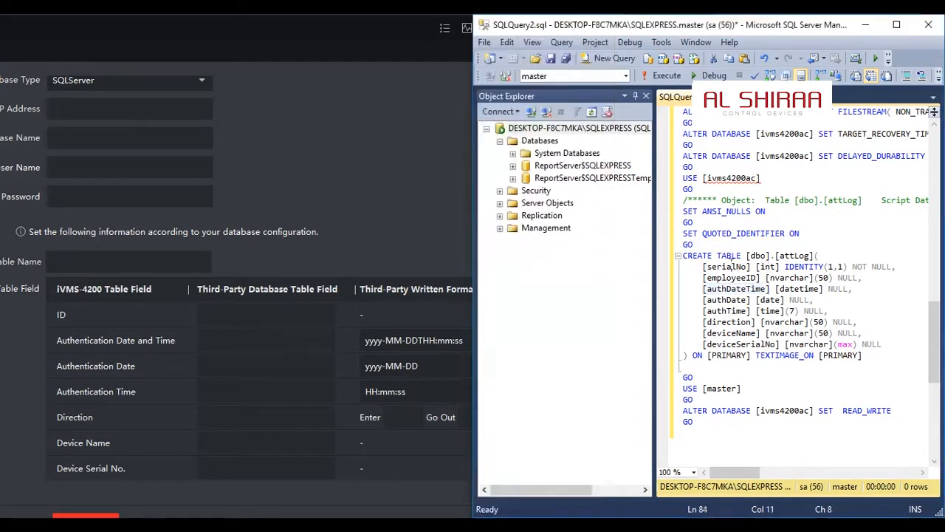
double_click(731, 266)
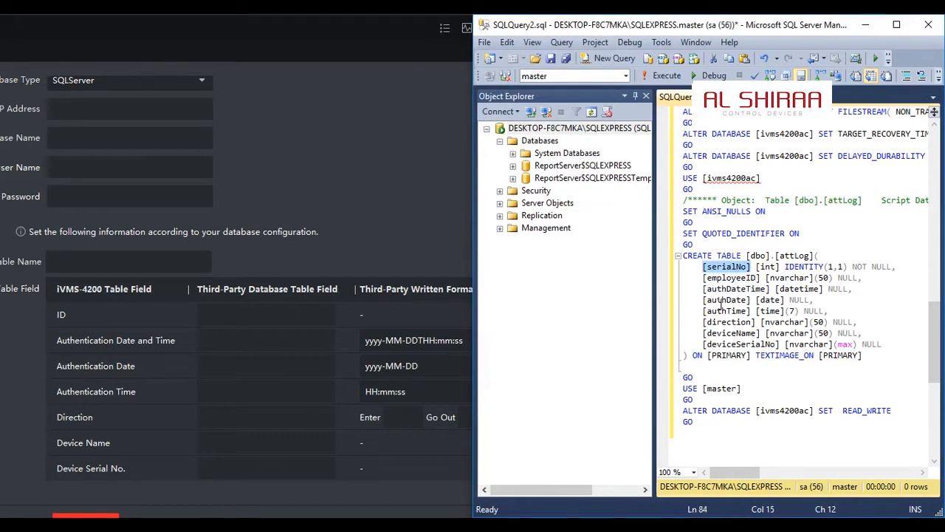
left_click(298, 270)
left_click(744, 265)
left_click(744, 266)
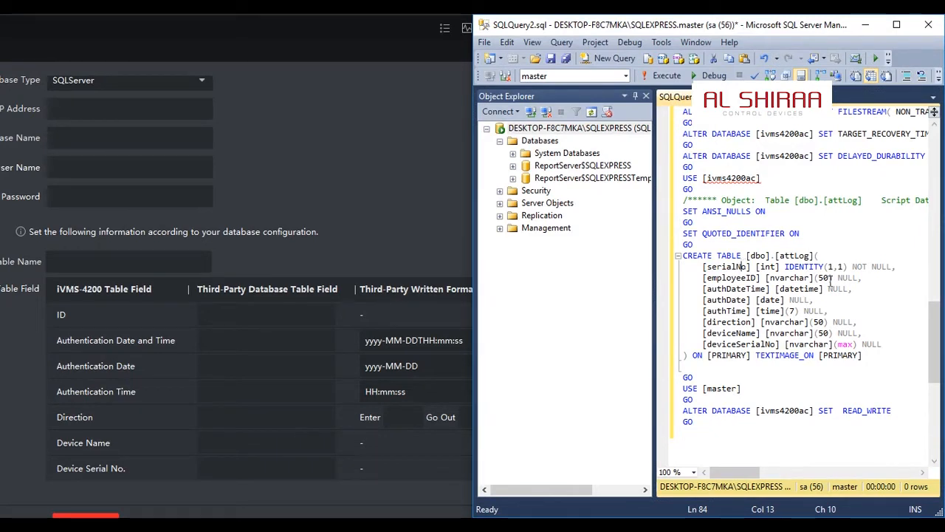
left_click(830, 266)
double_click(831, 267)
left_click_drag(831, 266, 842, 268)
key("ctrl+z")
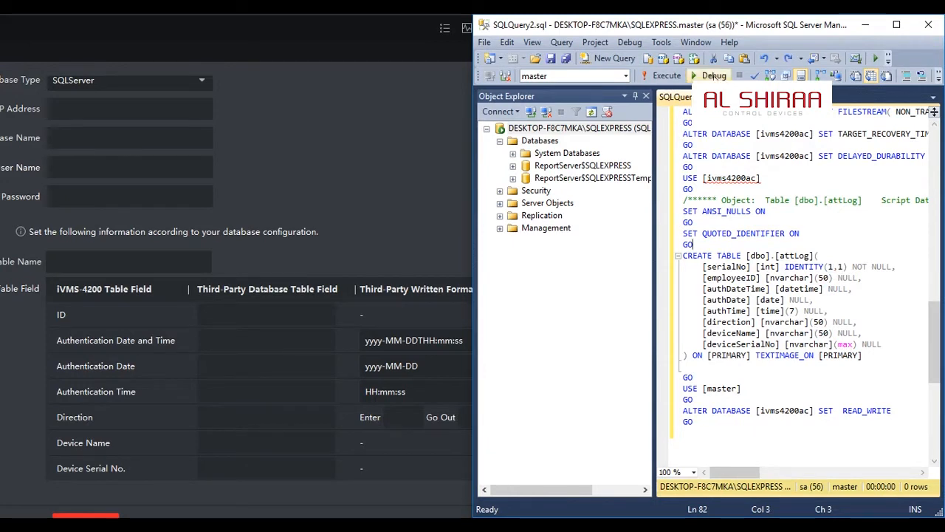
Execute the script to create the ivms4200ac database and attLog table, and refresh the server in Object Explorer
left_click(672, 76)
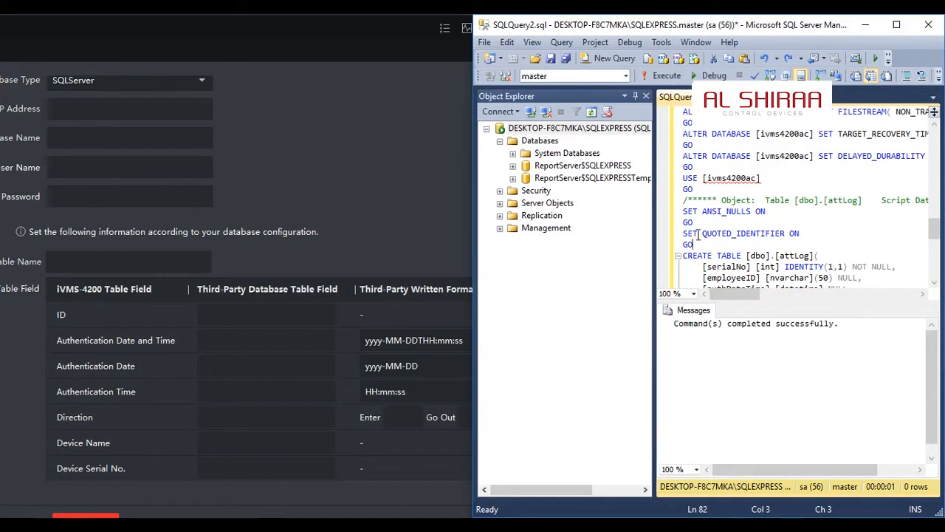
left_click(540, 141)
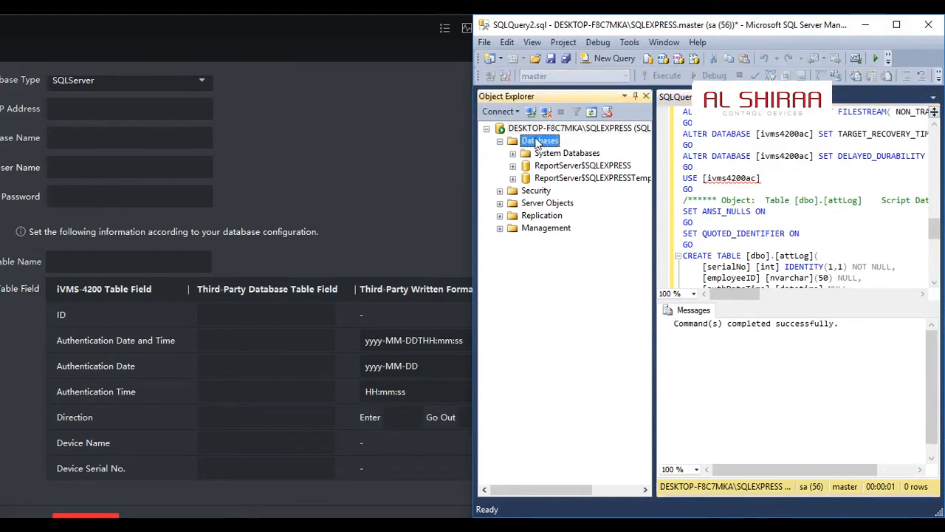
left_click(550, 130)
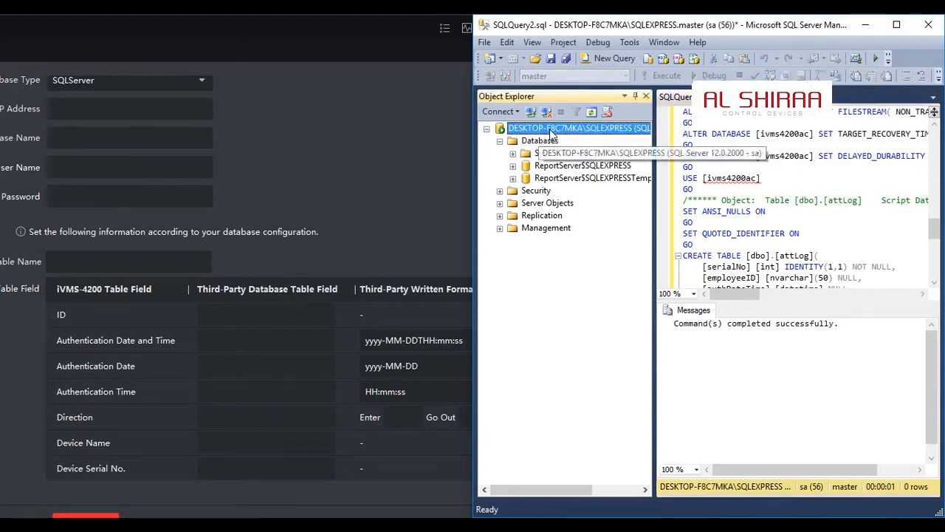
right_click(551, 133)
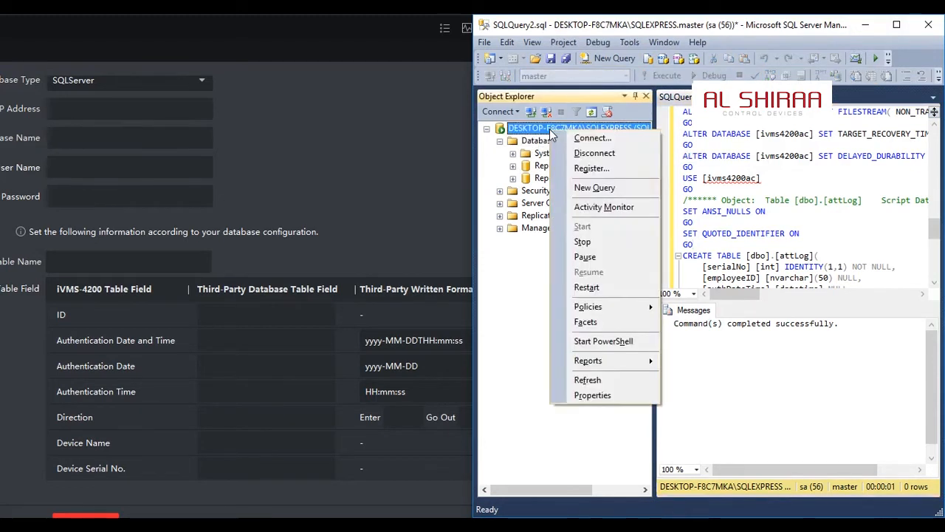
left_click(587, 380)
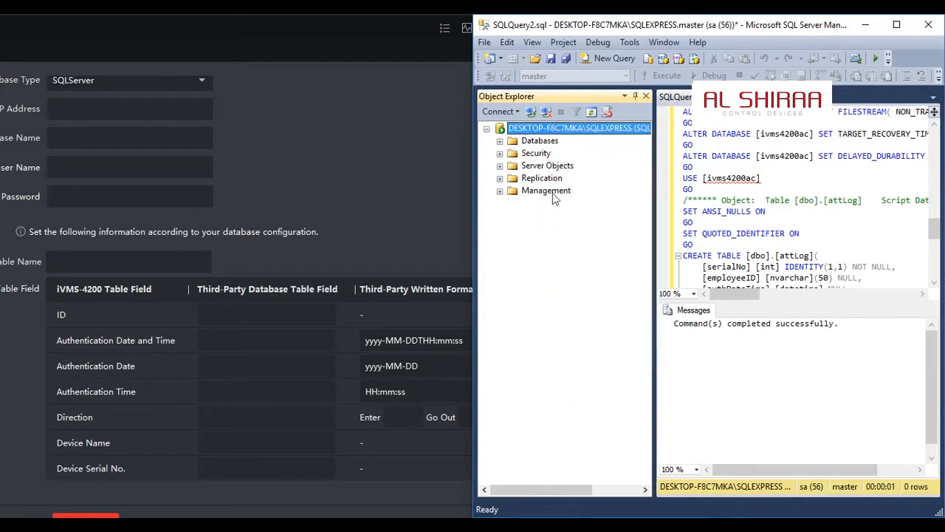
Expand the tables of the ivms4200ac database and query the top rows of dbo.attLog
left_click(501, 142)
left_click(513, 166)
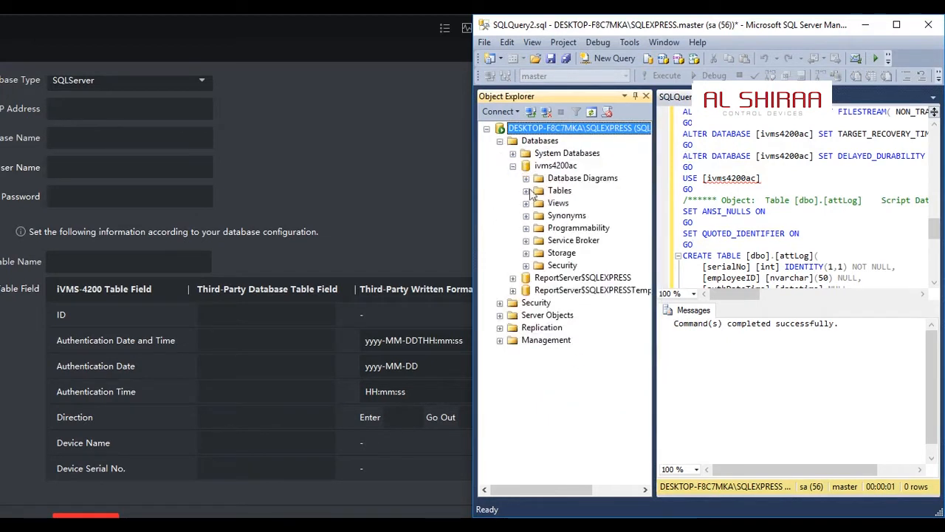
left_click(526, 191)
left_click(581, 228)
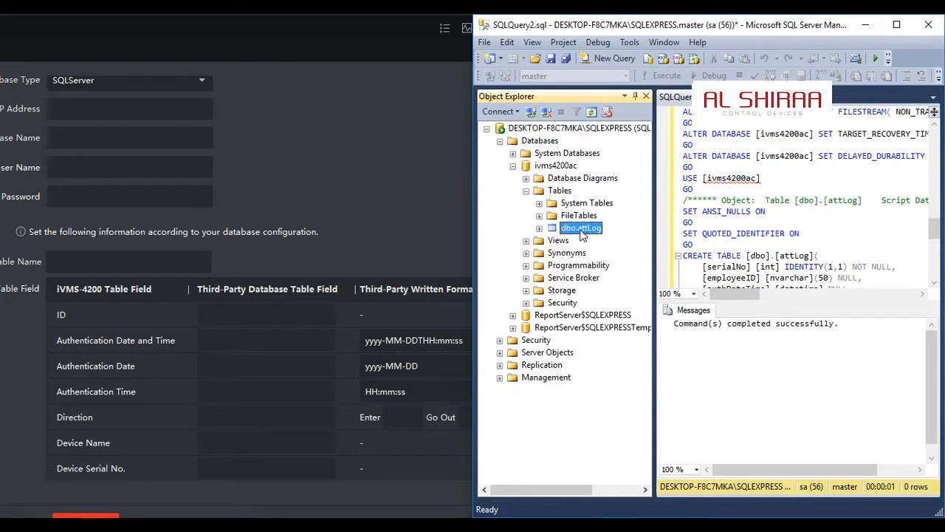
right_click(581, 230)
left_click(633, 270)
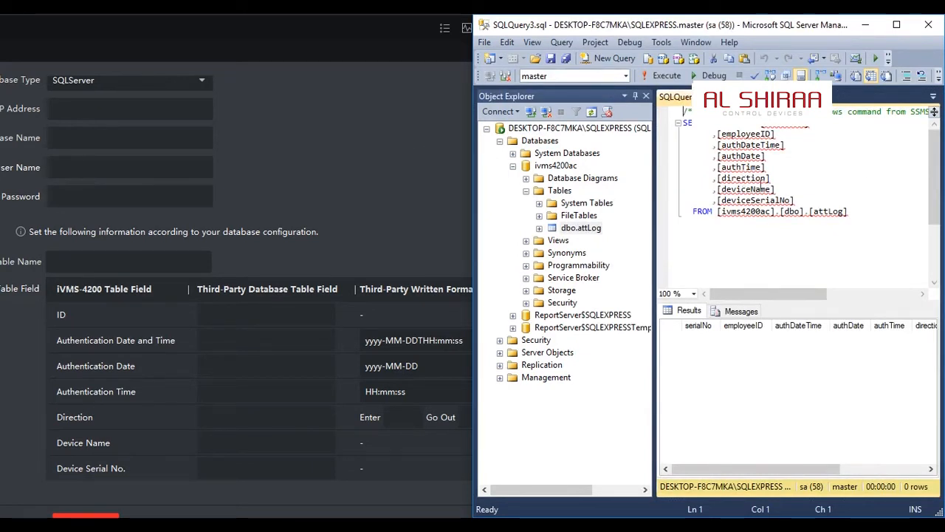
Switch to iVMS-4200 AC and set the third-party database's Server IP Address to 127.0.0.1
left_click(438, 149)
left_click(134, 108)
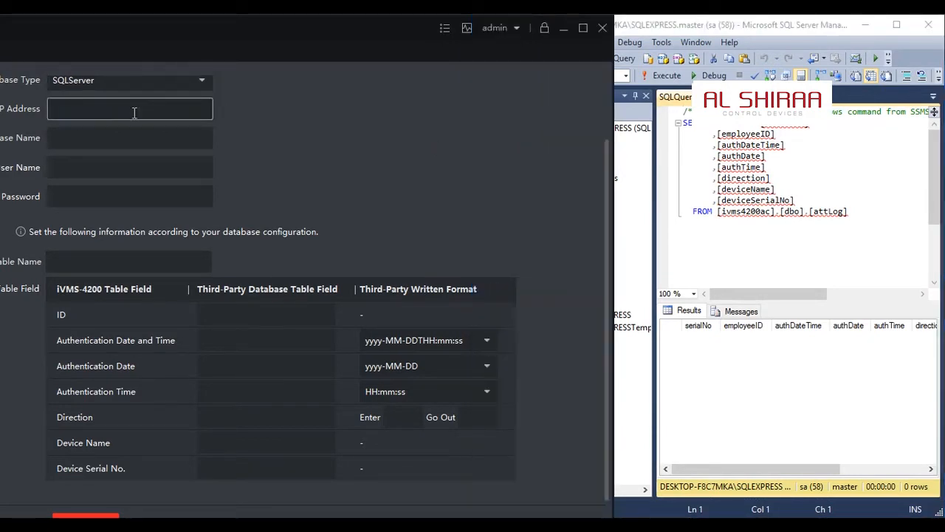
left_click_drag(271, 37, 302, 38)
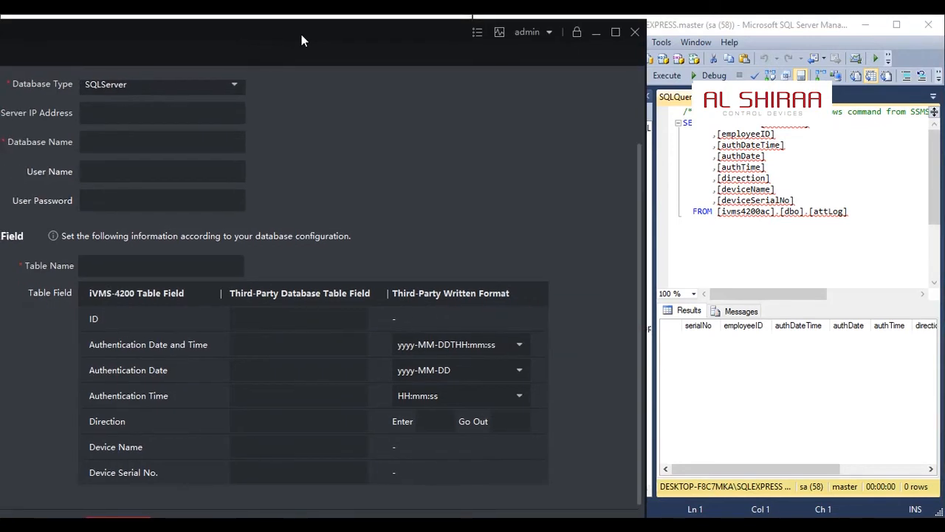
left_click(146, 113)
type("1")
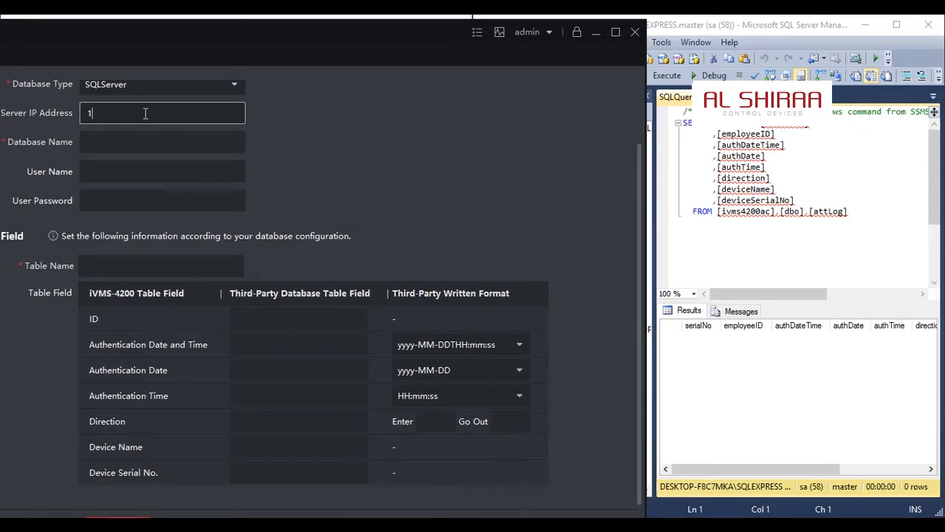
type("27.0.0.1")
Copy the database name from the SQL query and enter it as ivms4200ac, without brackets, for Database Name
left_click(209, 146)
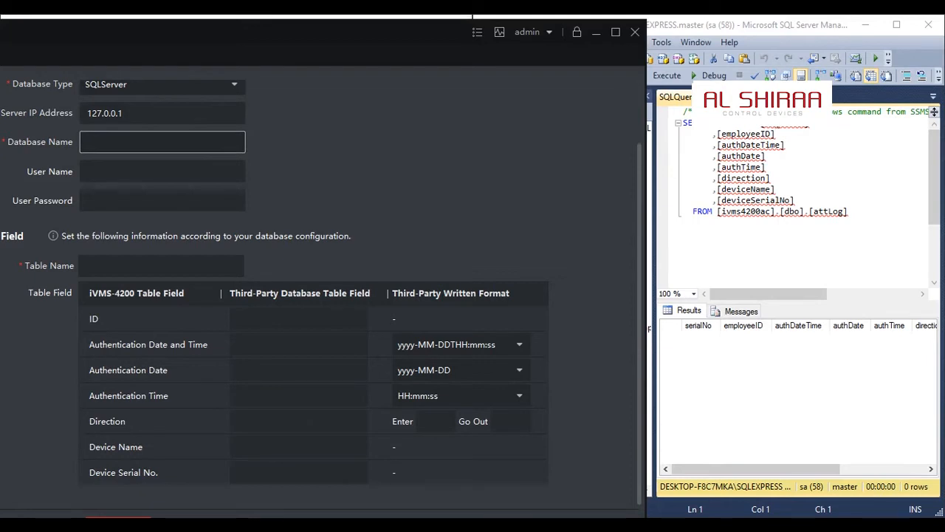
left_click(785, 145)
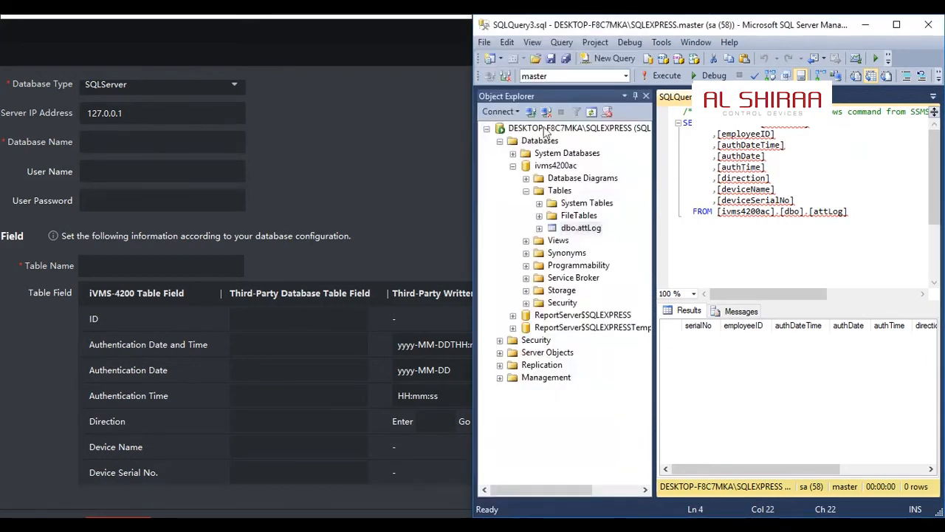
double_click(755, 202)
double_click(726, 212)
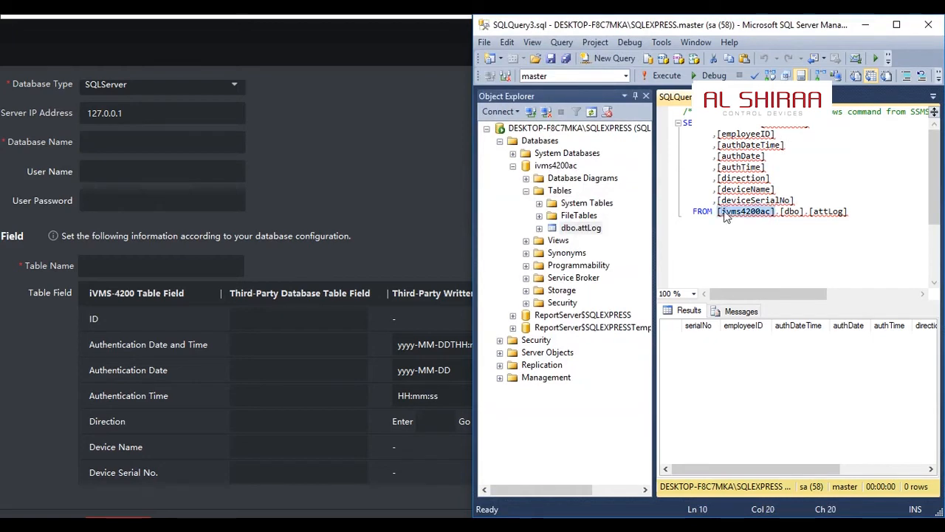
left_click(202, 140)
type("[ivms4200ac")
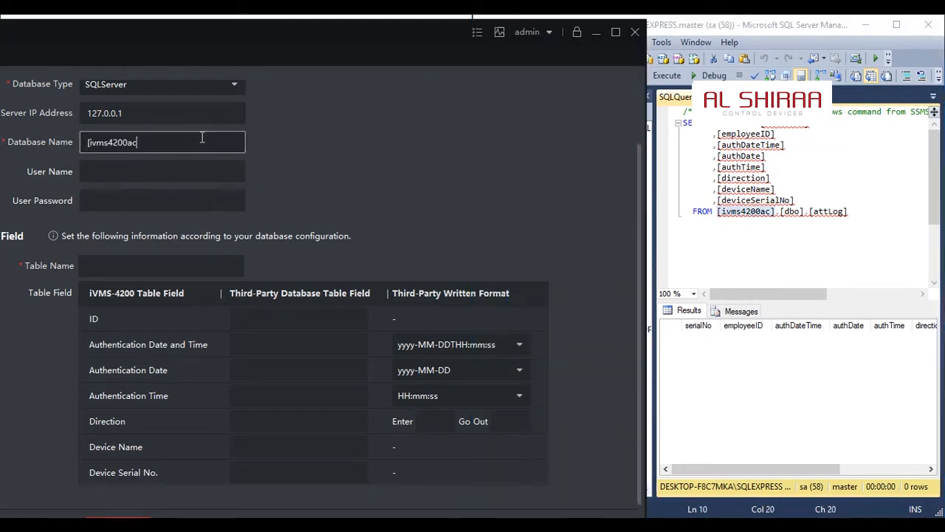
key("Delete")
Enter sa as the database User Name and fill in the User Password
left_click(153, 170)
type("sa")
key("Tab")
type("1")
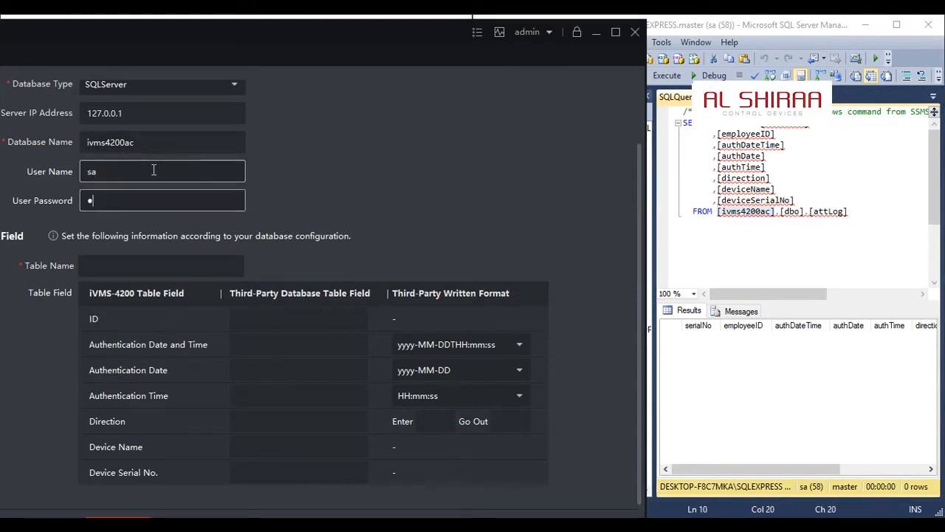
type("2345678")
key("Tab")
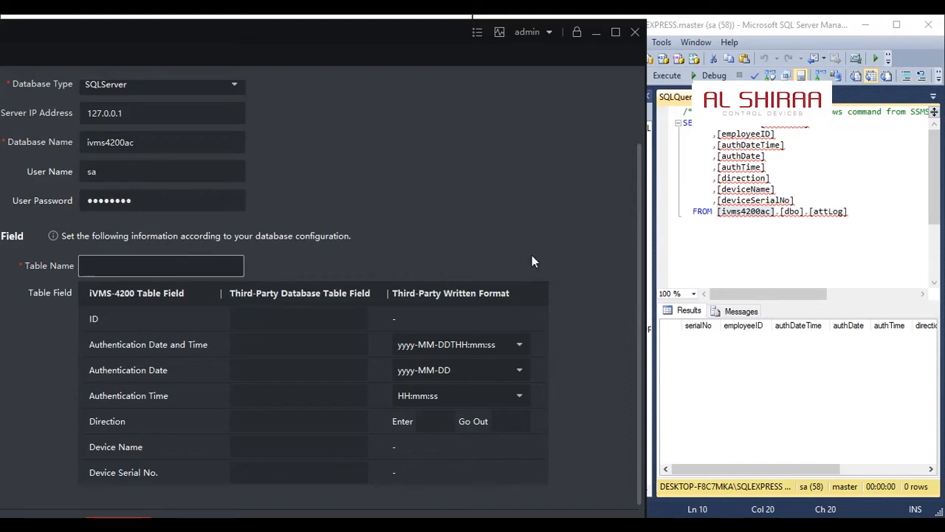
Copy the table name from the SQL query and set Table Name to attLog, without brackets
left_click(839, 209)
double_click(840, 209)
key("ctrl+c")
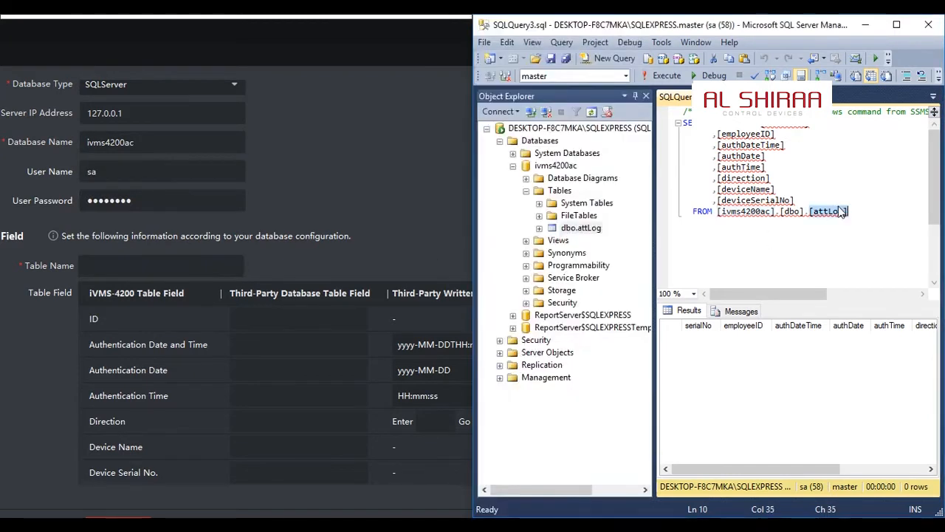
left_click(160, 255)
left_click(161, 258)
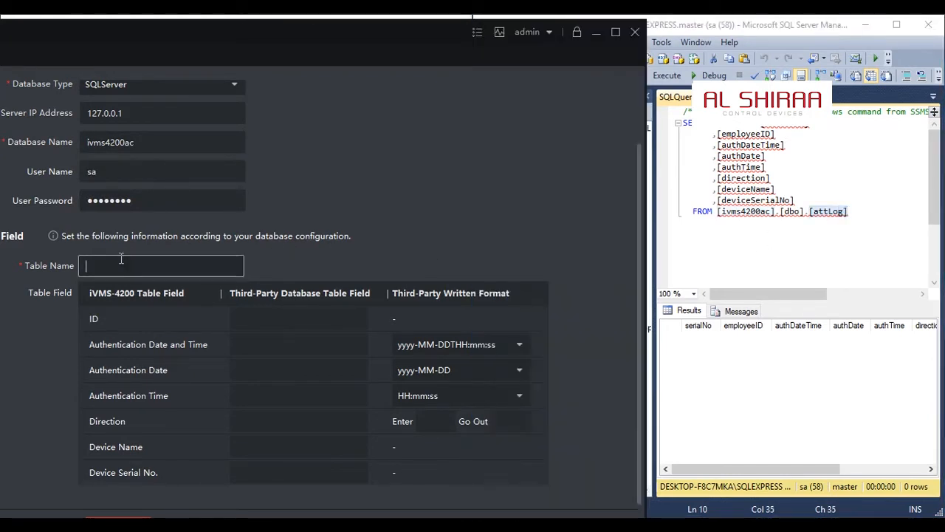
key("ctrl+v")
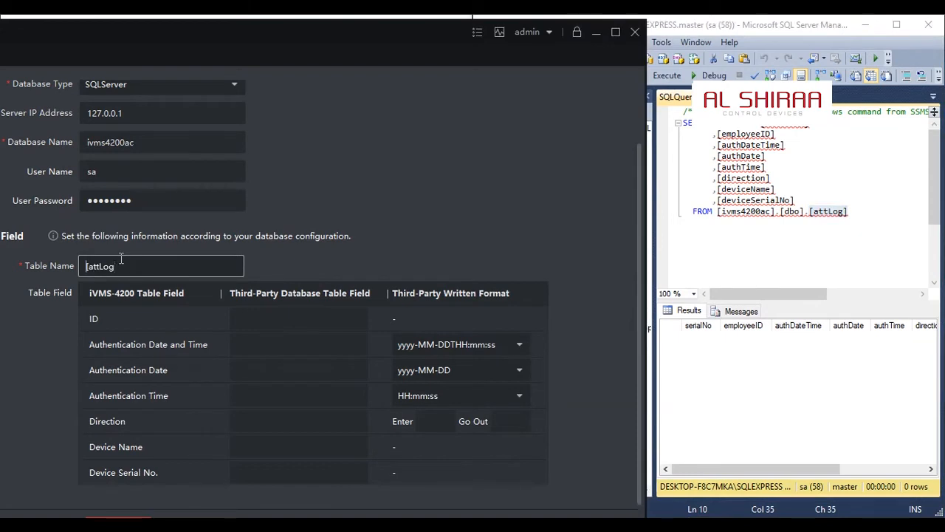
key("Home")
key("Delete")
Map the ID field to the employeeID column copied from the query, removing the brackets
double_click(746, 134)
key("ctrl+c")
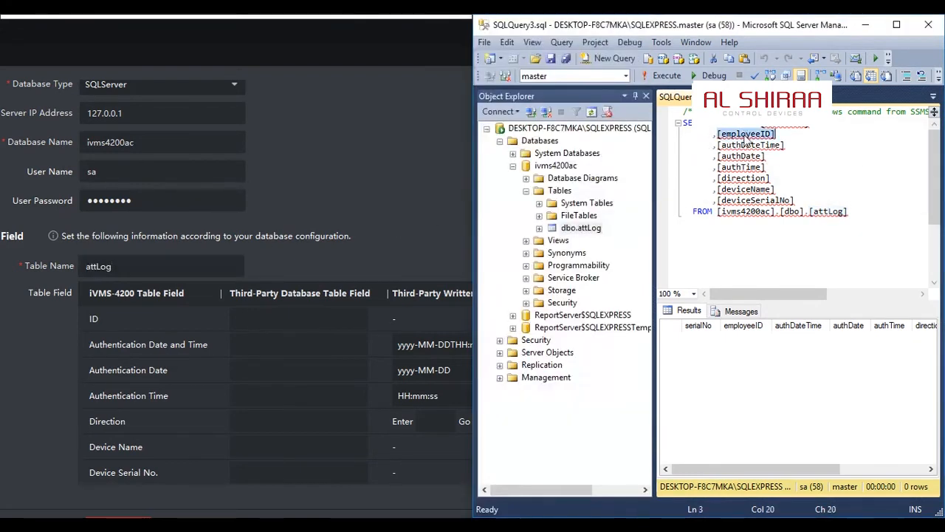
left_click(309, 313)
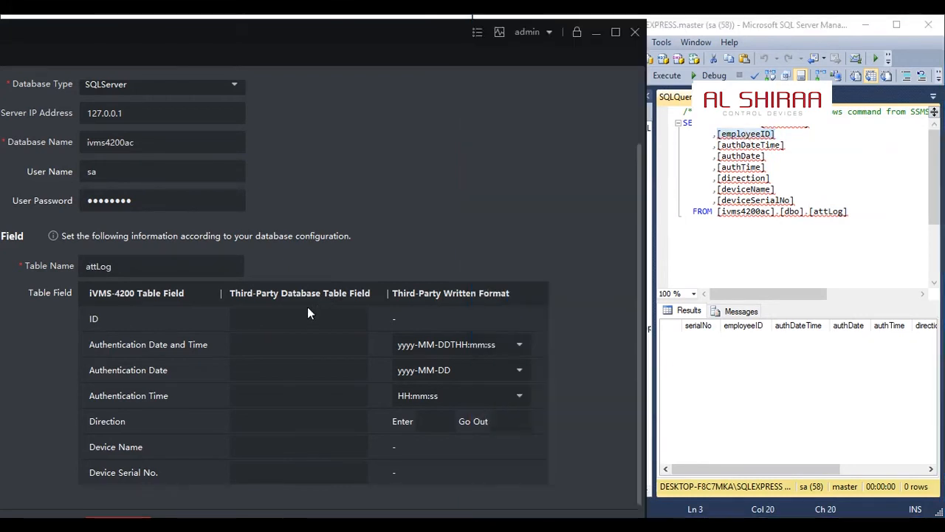
left_click(309, 313)
key("ctrl+v")
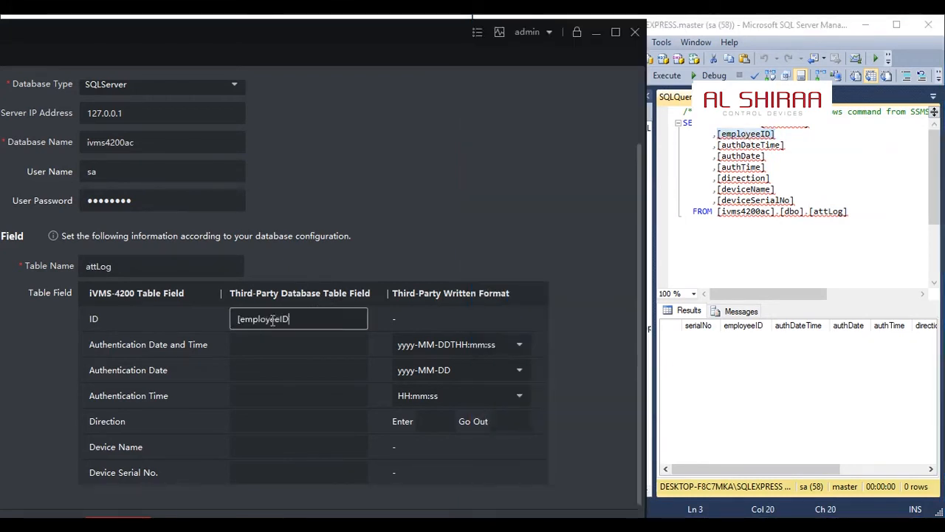
key("Delete")
Map Authentication Date and Time to the query's authDateTime column, removing the brackets
double_click(768, 147)
key("ctrl+c")
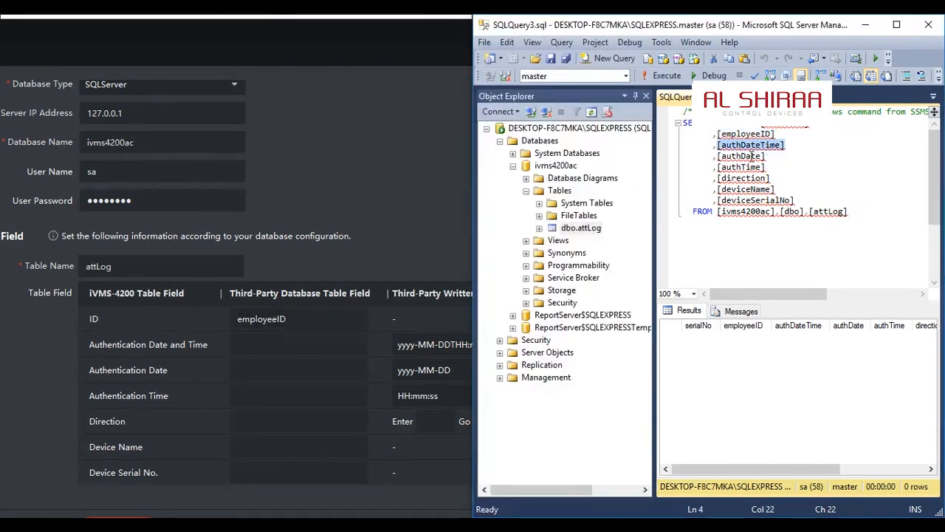
left_click(261, 345)
left_click(259, 345)
key("ctrl+v")
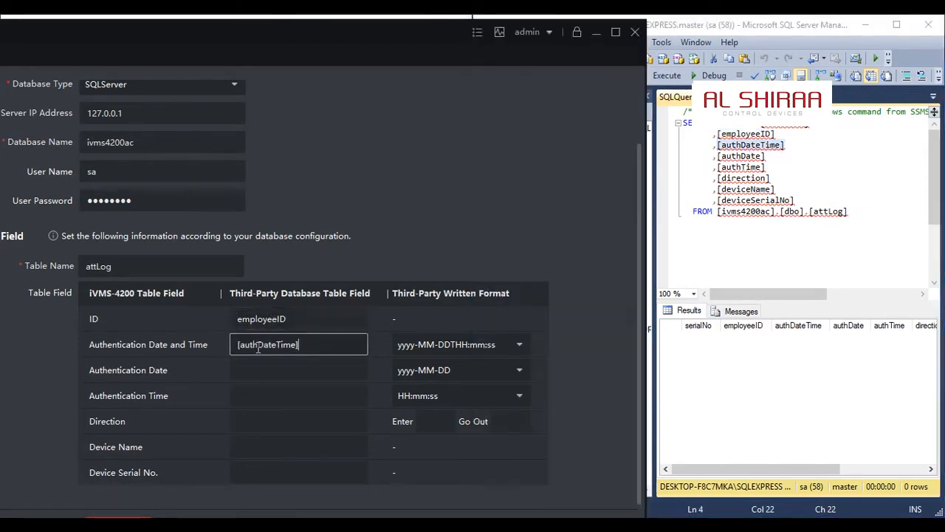
key("Delete")
Map Authentication Date to the query's authDate column, removing the brackets
double_click(741, 156)
key("ctrl+c")
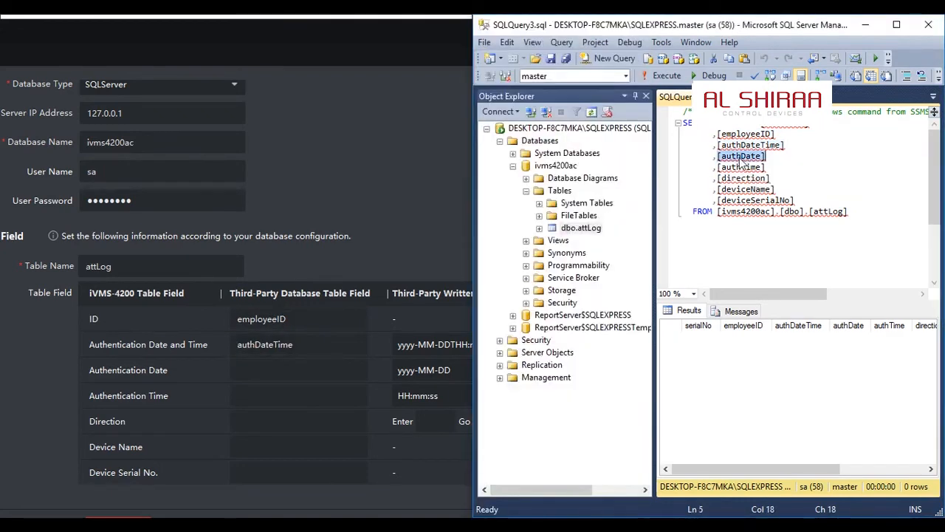
left_click(273, 377)
key("ctrl+v")
key("BackSpace")
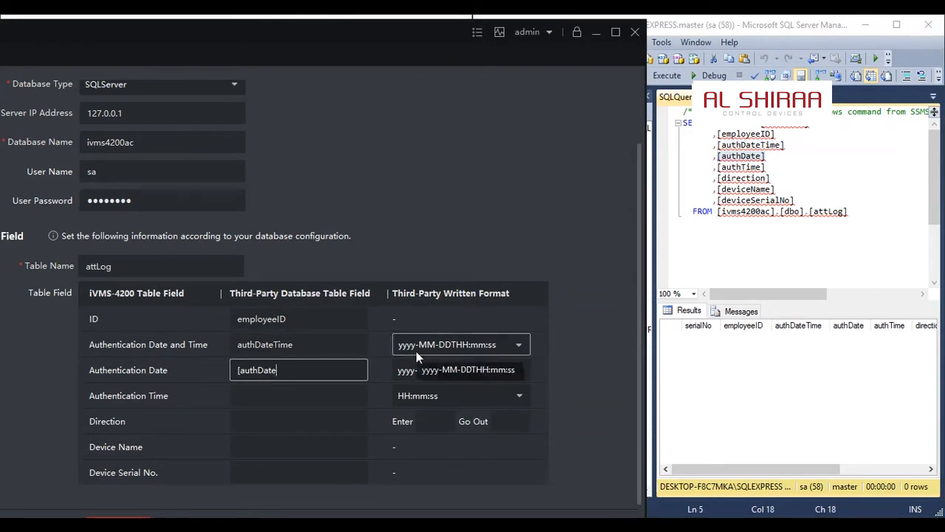
key("Home")
key("Delete")
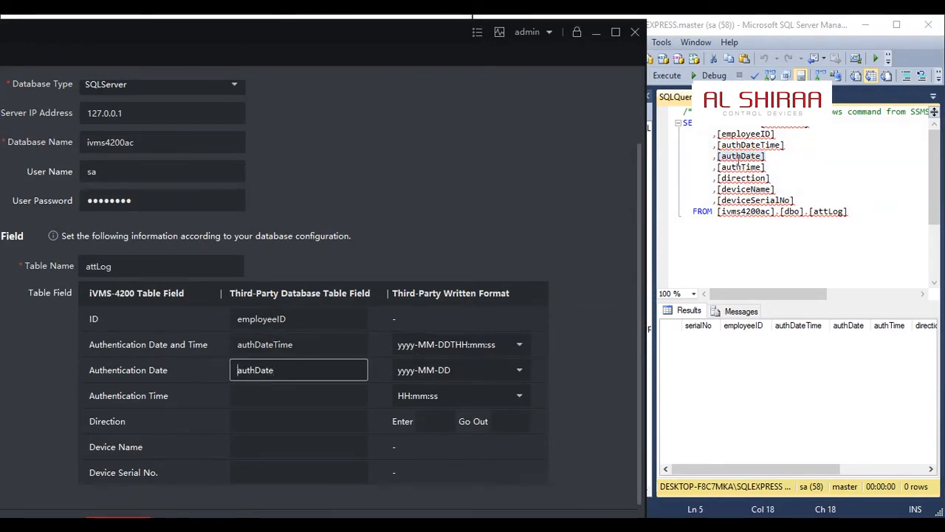
Map Authentication Time to the query's authTime column, removing the brackets
double_click(747, 178)
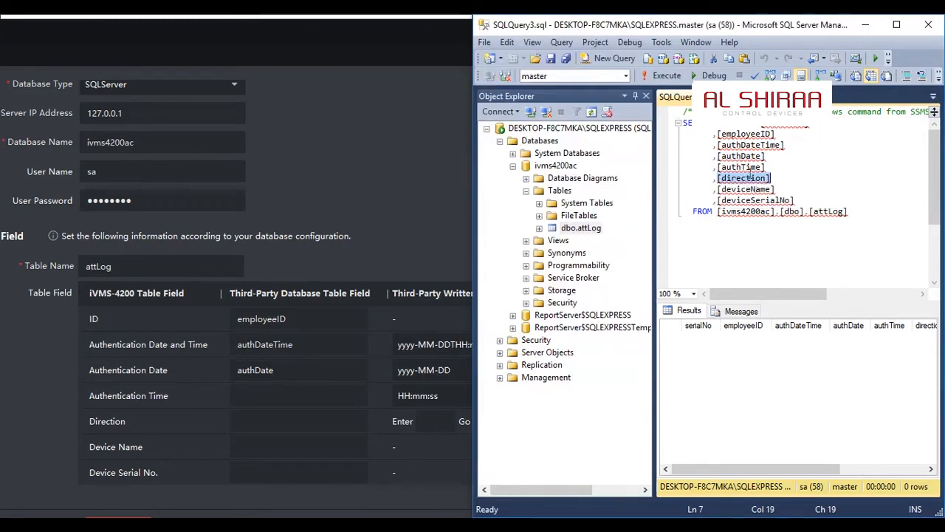
double_click(742, 167)
key("ctrl+c")
left_click(318, 395)
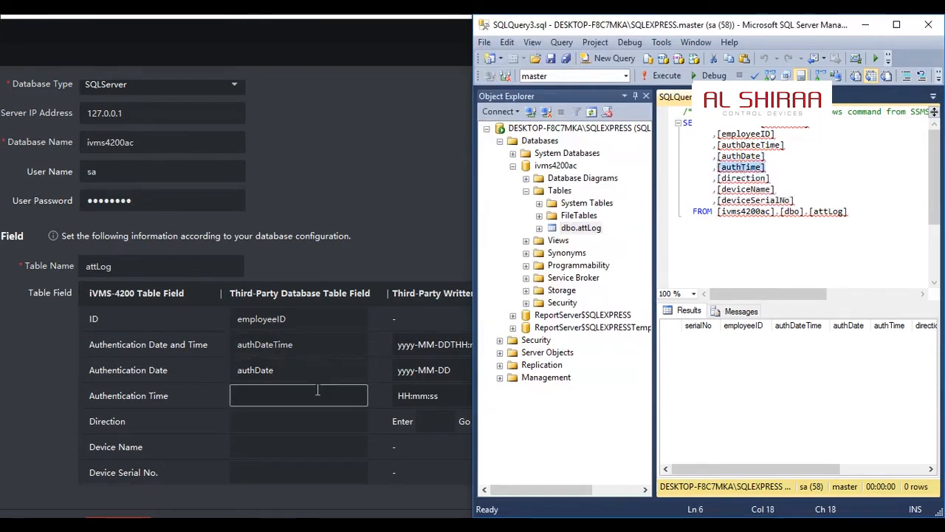
key("ctrl+v")
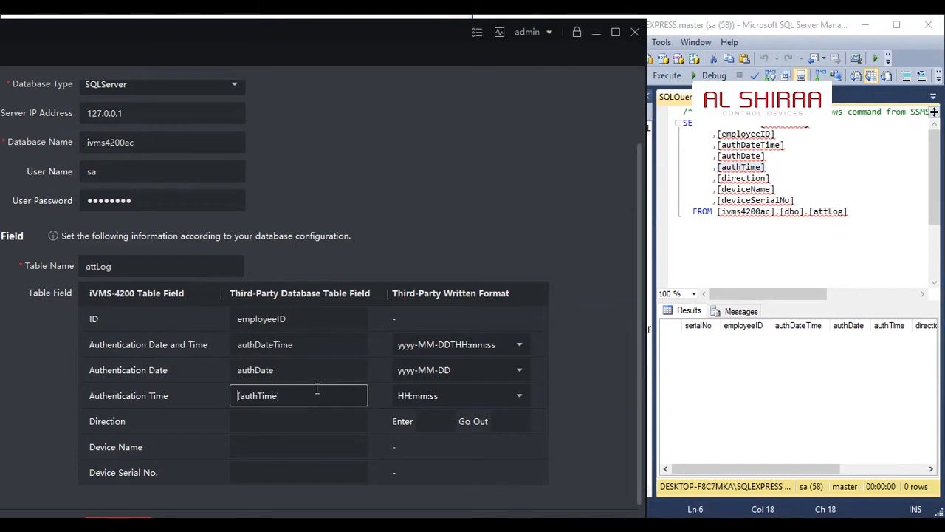
key("Delete")
Map the Direction field to the direction column copied from the query, removing the brackets
left_click(757, 178)
double_click(757, 178)
key("ctrl+c")
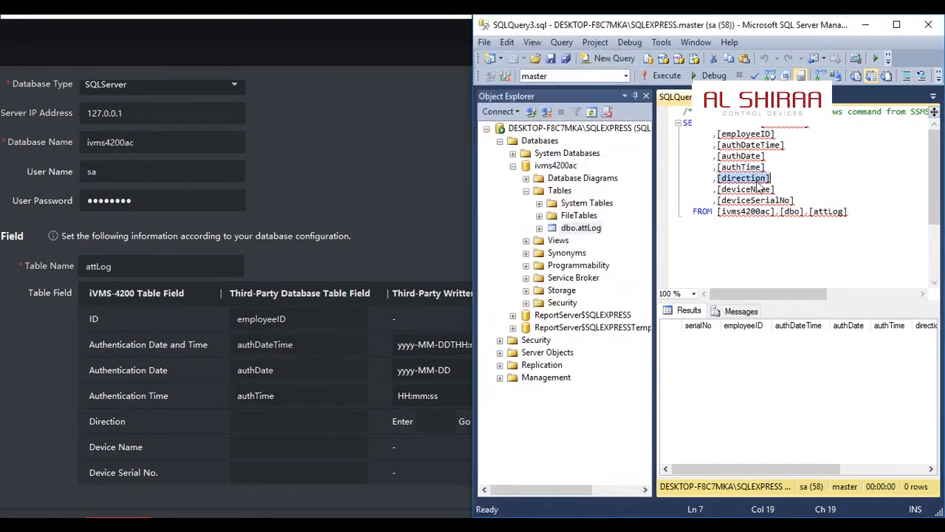
left_click(269, 425)
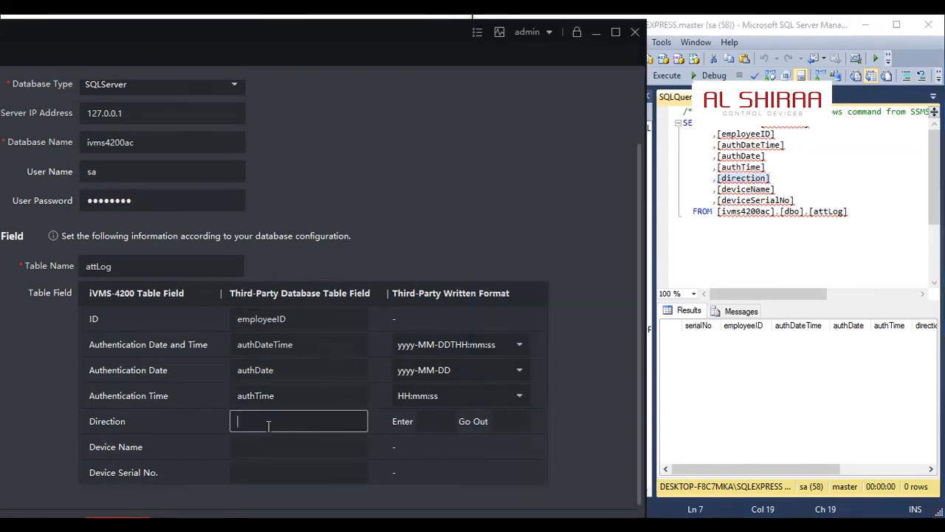
key("ctrl+v")
key("BackSpace")
key("Home")
key("Delete")
Map the Device Name field to the query's deviceName column, removing the brackets
double_click(746, 189)
key("ctrl+c")
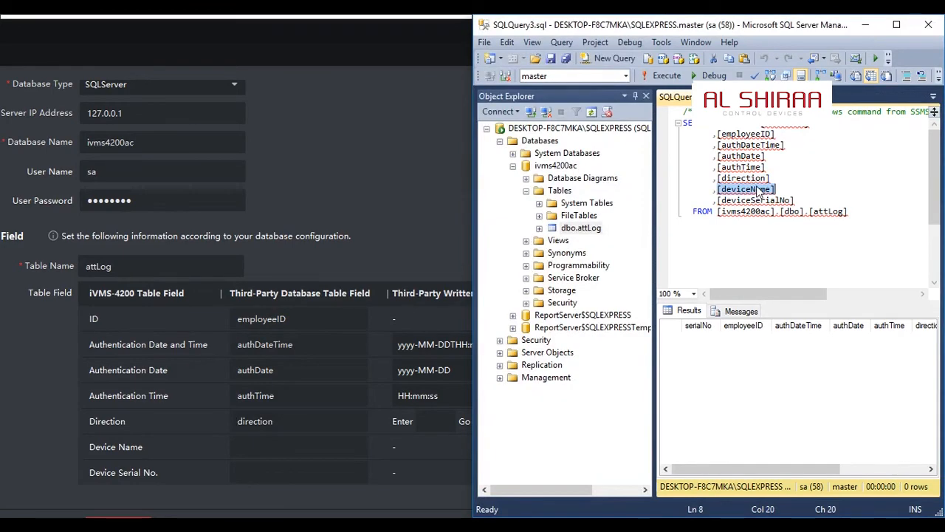
left_click(338, 446)
key("ctrl+v")
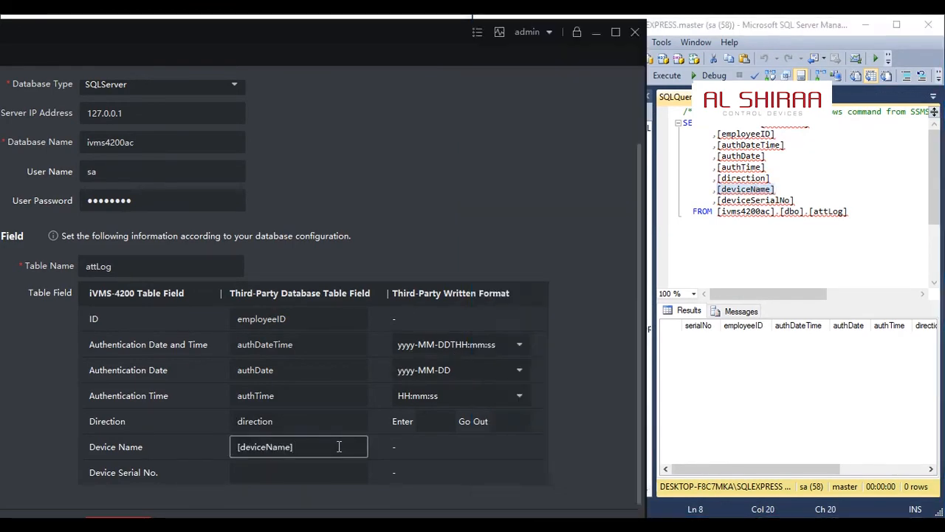
key("BackSpace")
key("Home")
key("Delete")
Map the Device Serial No. field to the query's deviceSerialNo column, removing the brackets
left_click(739, 203)
left_click_drag(717, 200, 796, 201)
key("ctrl+c")
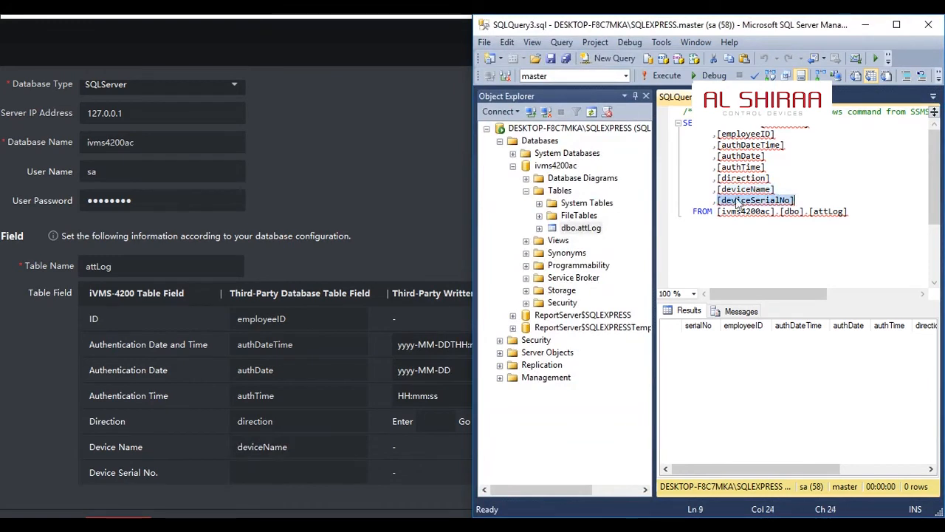
left_click(270, 464)
key("ctrl+v")
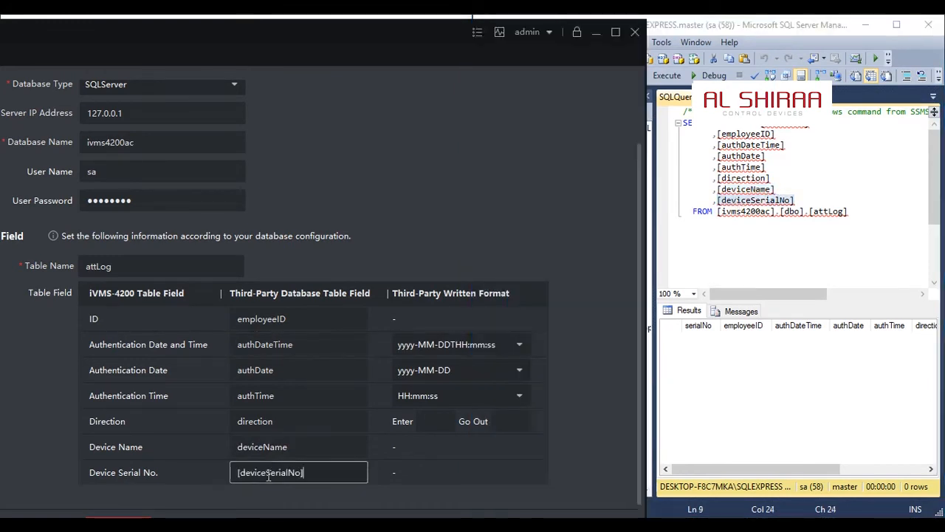
key("Home")
key("Delete")
Set the Direction written format to IN for Enter and OUT for Go Out
left_click(439, 422)
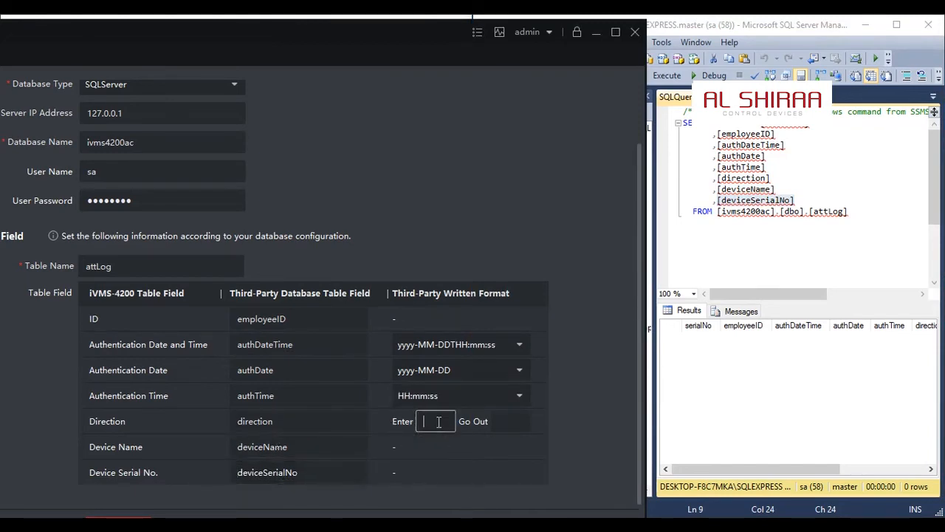
type("IN")
left_click(518, 428)
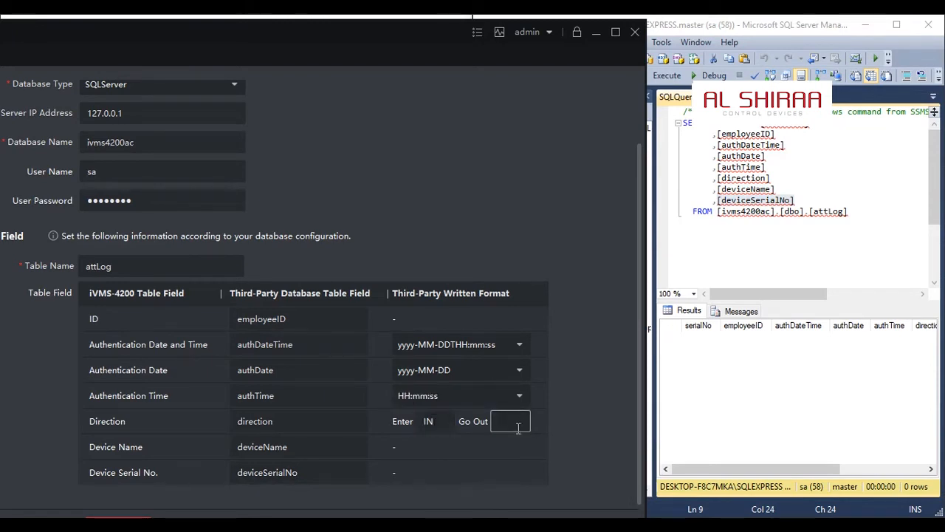
type("OUT")
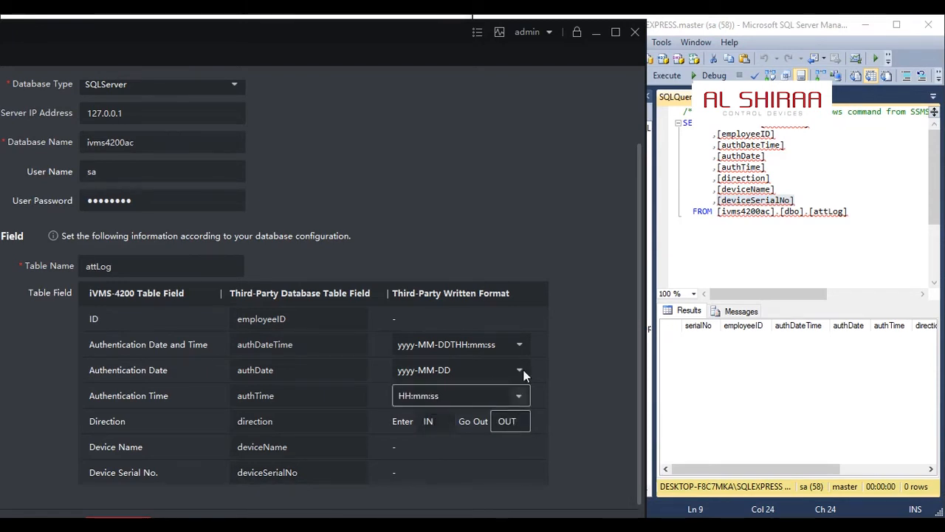
Maximize iVMS-4200 AC, save the third-party database settings, then enable Apply to Database and save again
left_click(615, 32)
left_click(357, 474)
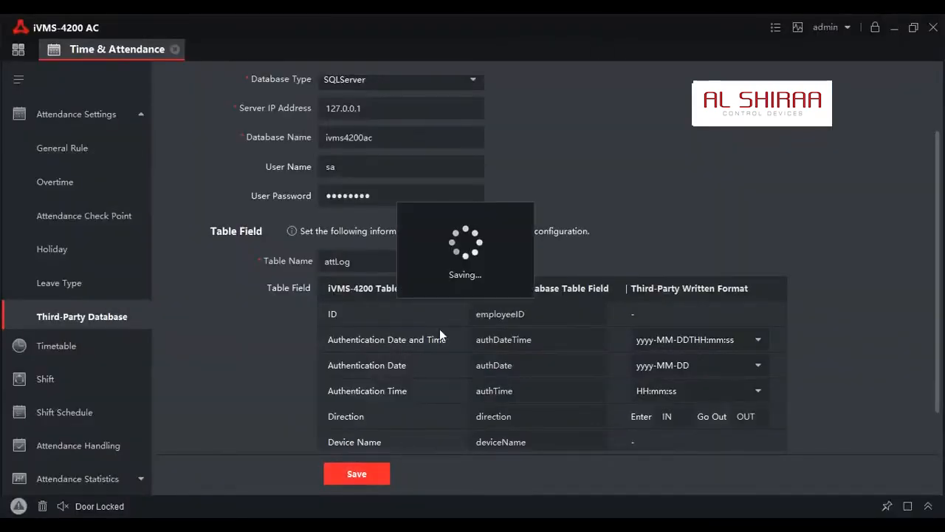
scroll(305, 99, "up", 2)
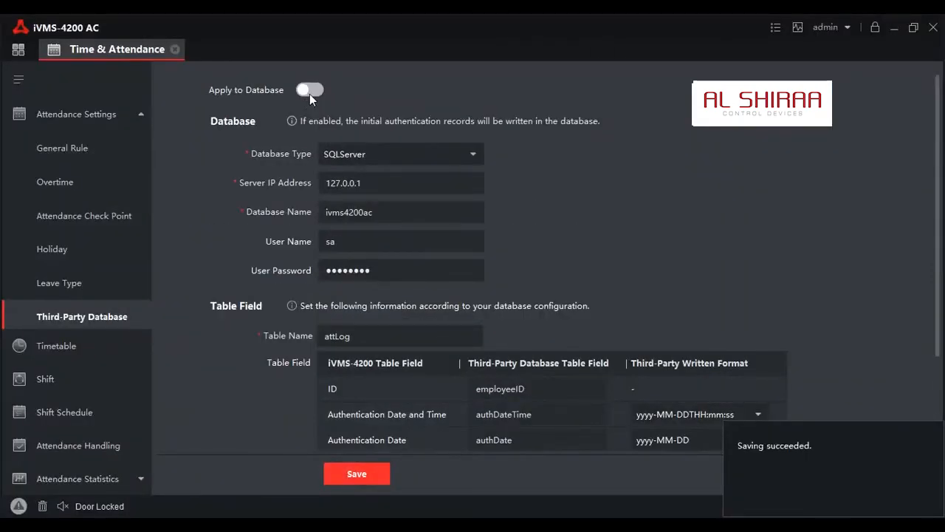
left_click(350, 471)
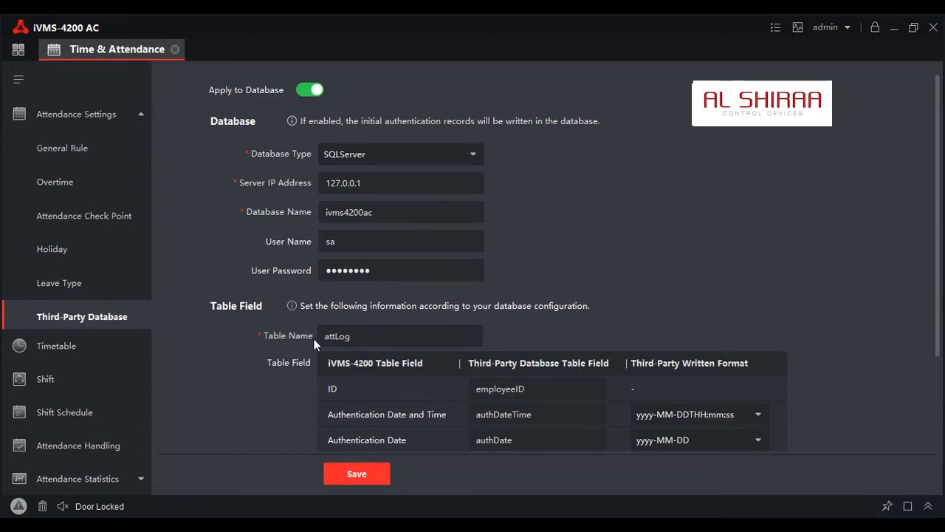
Open the Monitoring module to view live access events
left_click(27, 57)
left_click(255, 416)
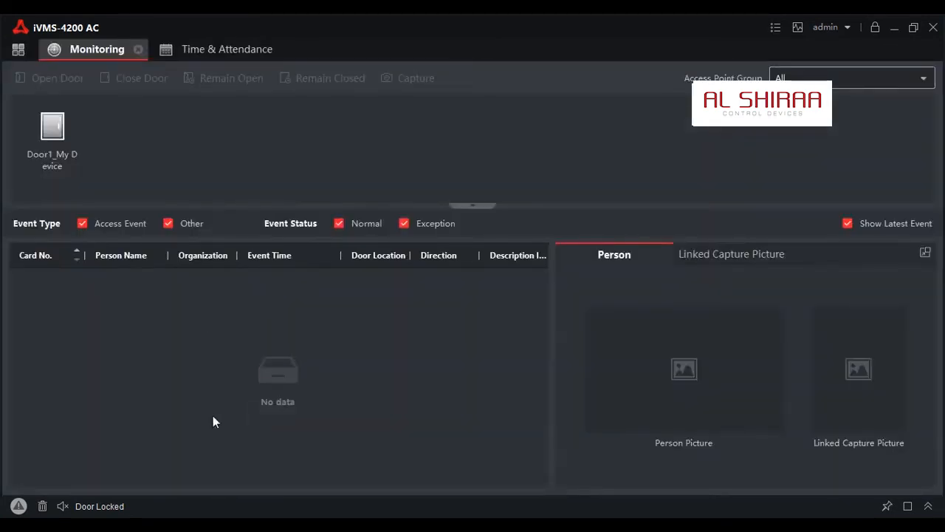
Switch to SQL Server Management Studio and execute the SELECT TOP 1000 query on the ivms4200ac attLog table
key("alt+Tab")
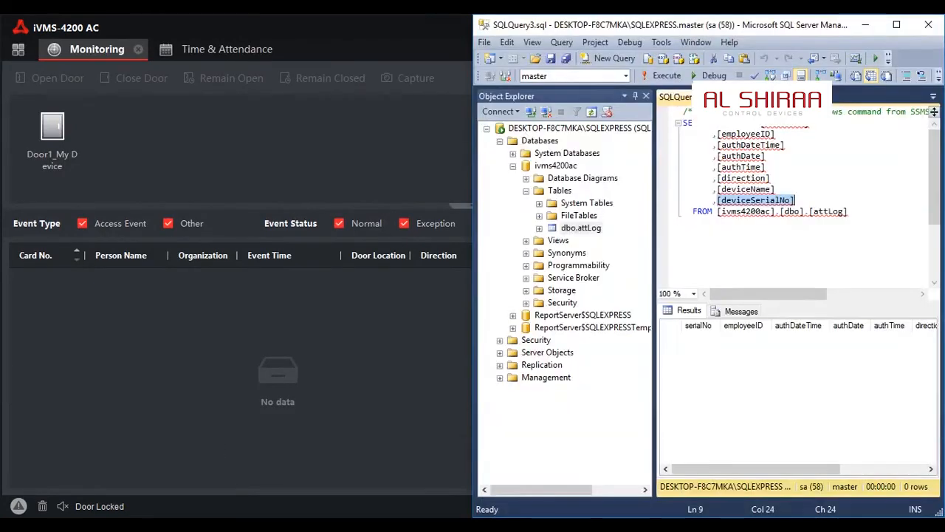
left_click(798, 244)
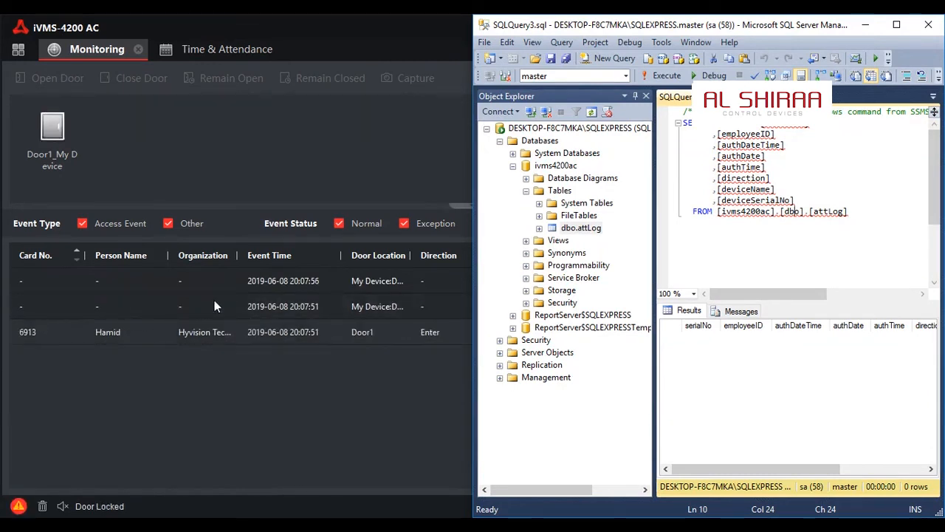
left_click(757, 235)
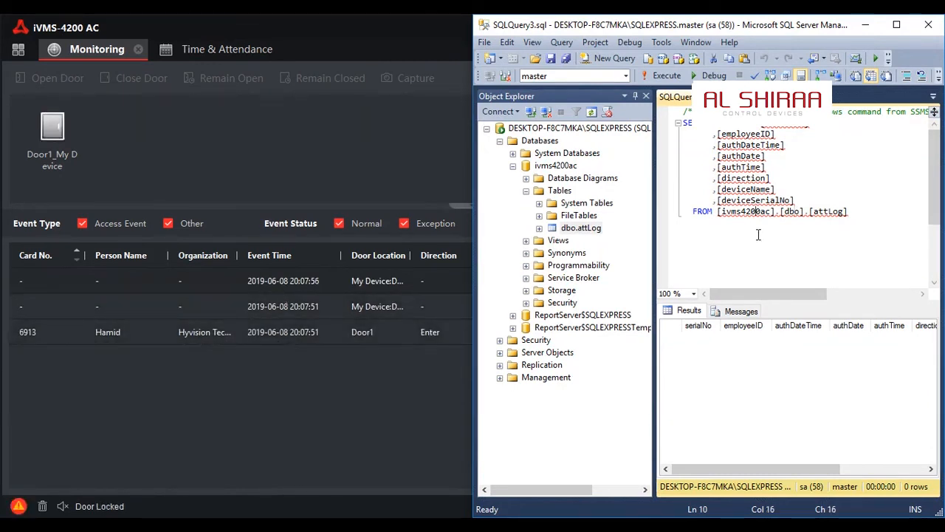
left_click(664, 79)
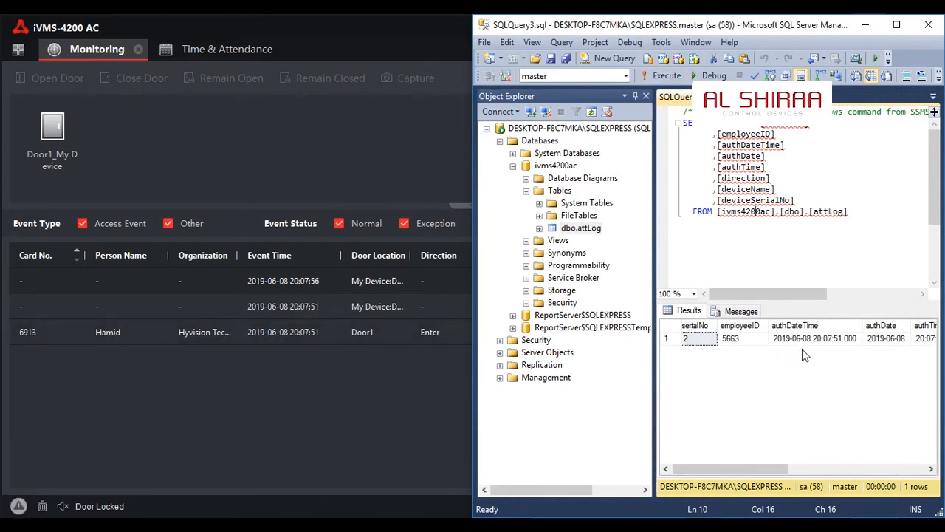
Examine the attLog record's date, time, direction, device name and device serial number in a maximized window, and execute the query again
left_click(825, 344)
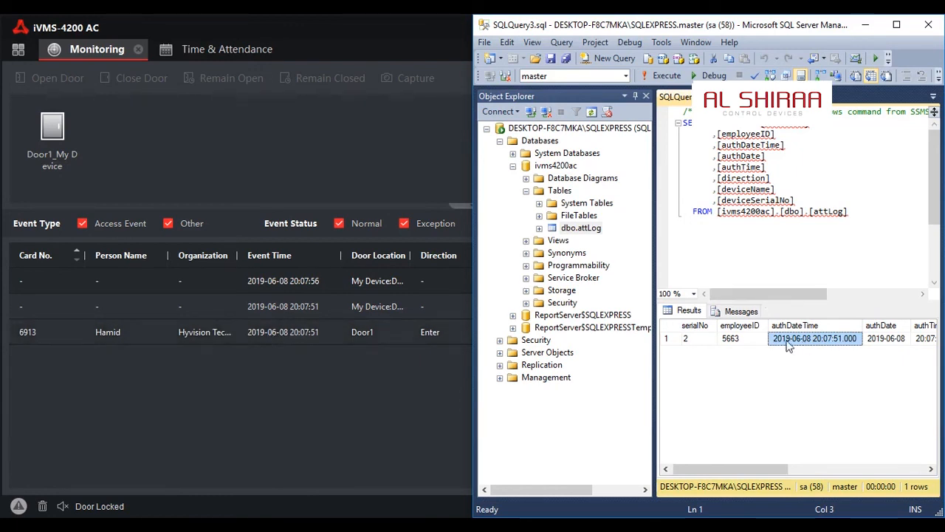
left_click(896, 26)
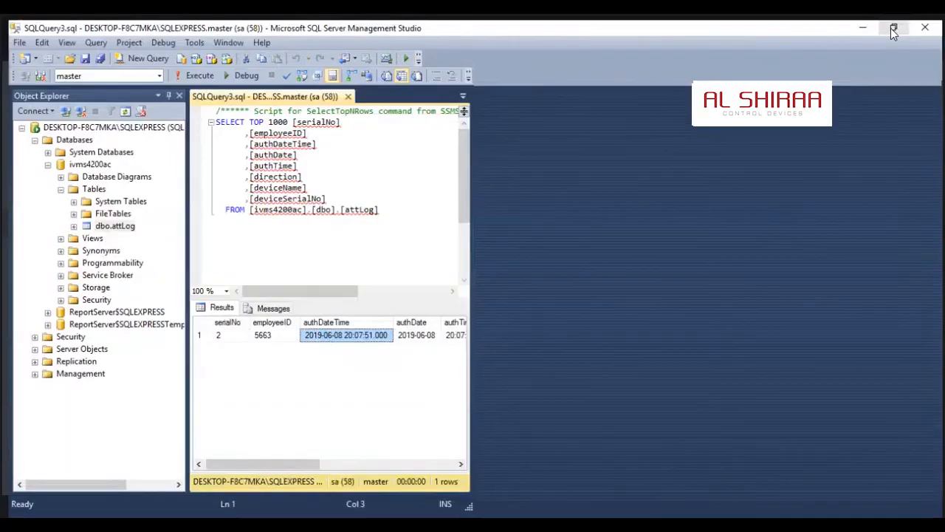
left_click(408, 337)
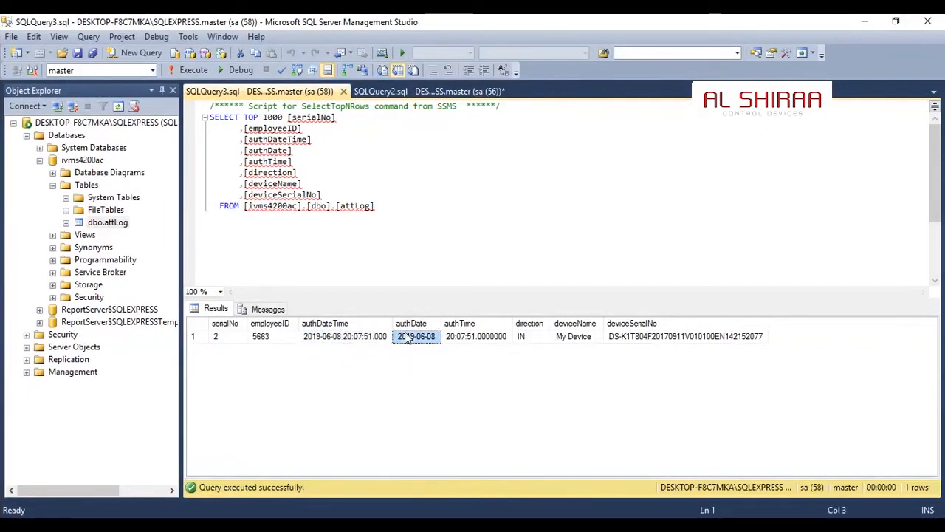
left_click(470, 338)
left_click(524, 337)
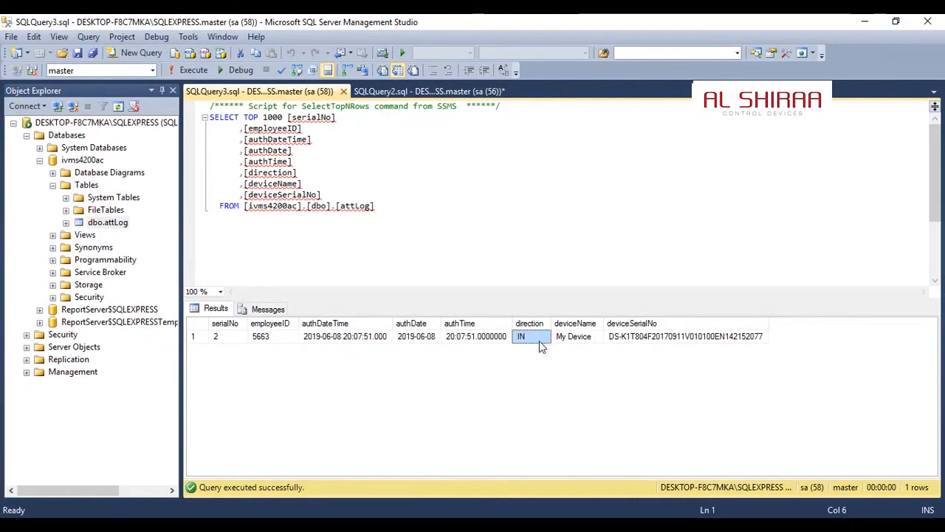
left_click(579, 337)
left_click(620, 338)
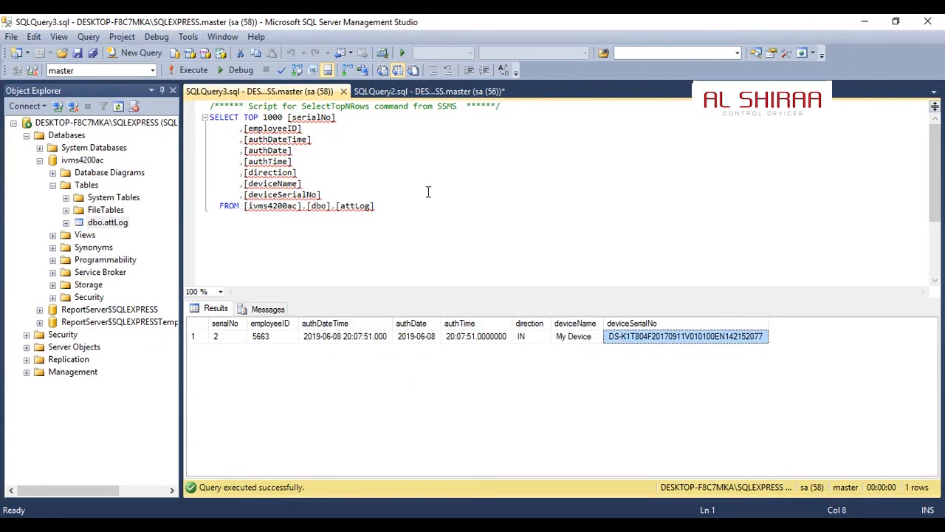
left_click(191, 76)
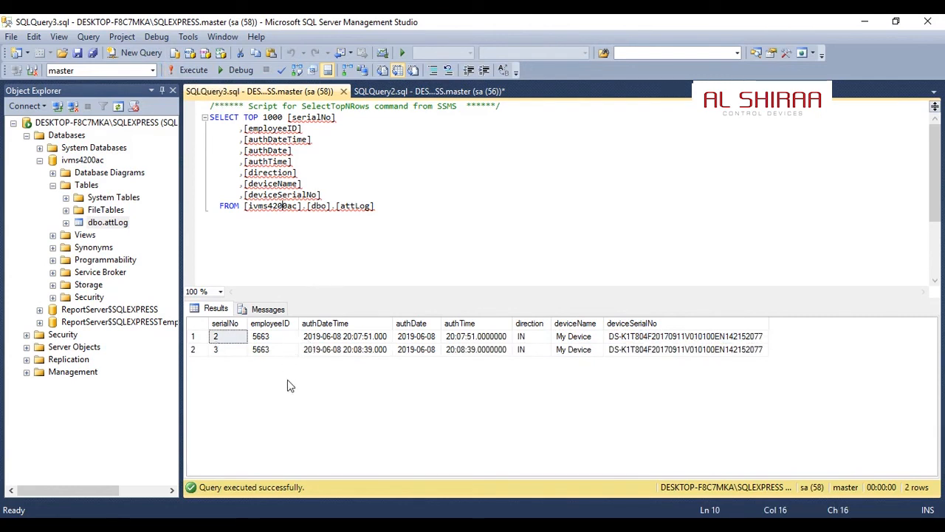